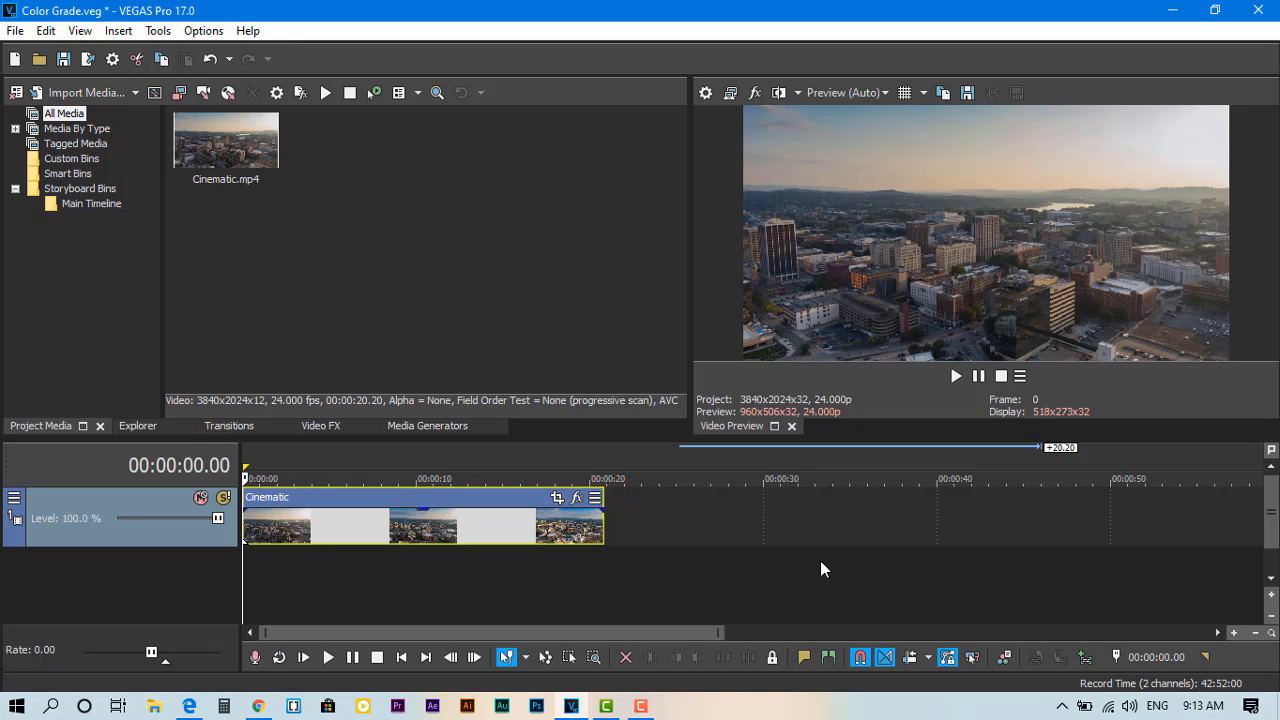
Step: Add the VEGAS LUT Filter effect to the Cinematic clip, then narrow and reposition the Video Event FX window
left_click(577, 500)
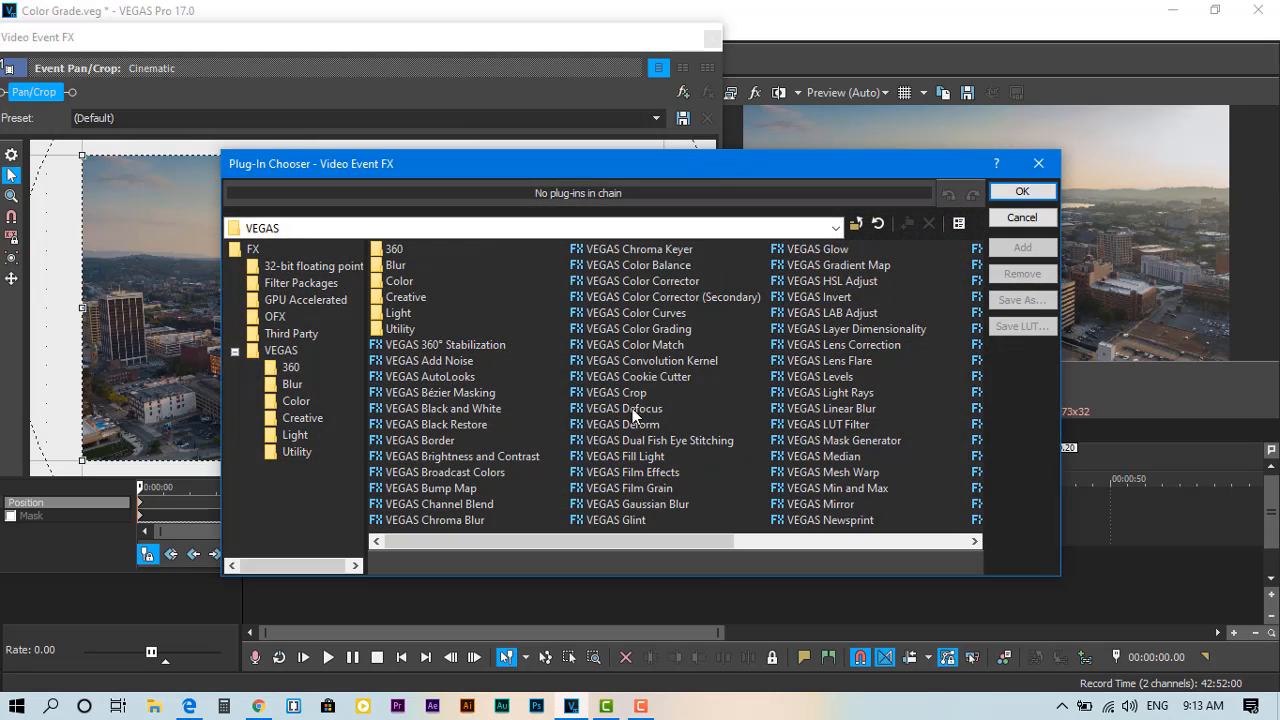
left_click(831, 425)
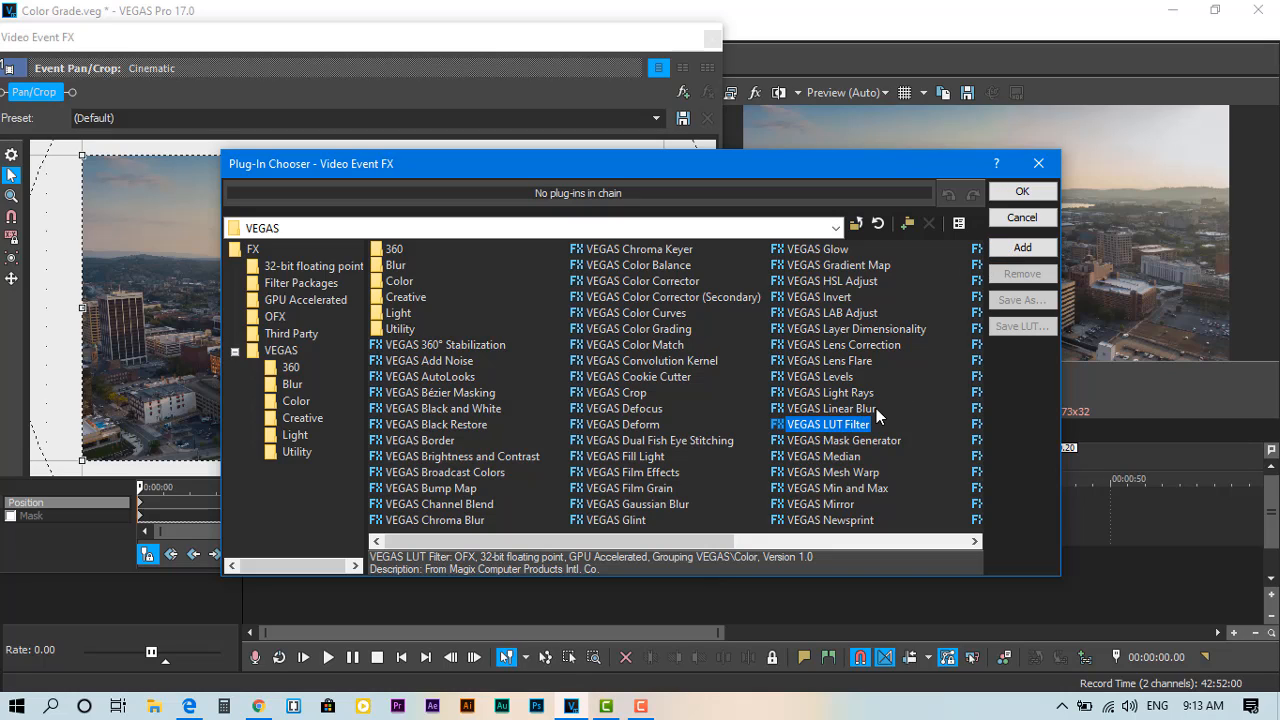
left_click(1020, 248)
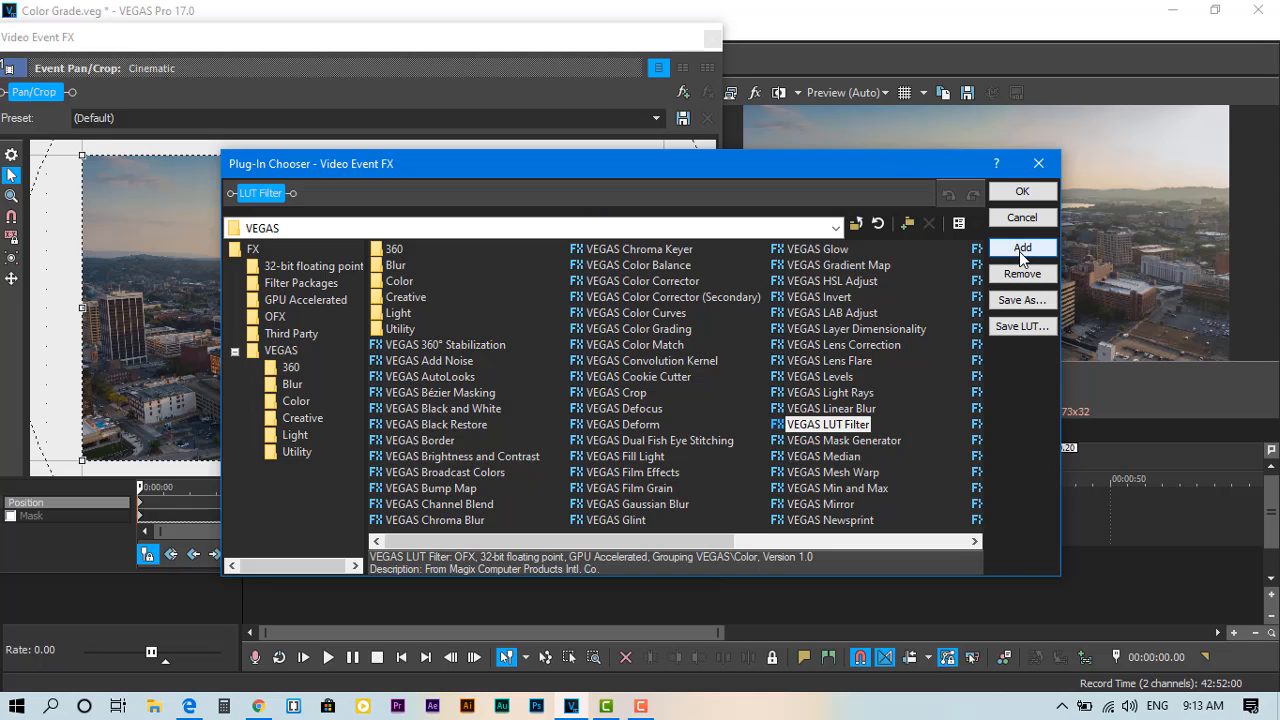
left_click(1020, 192)
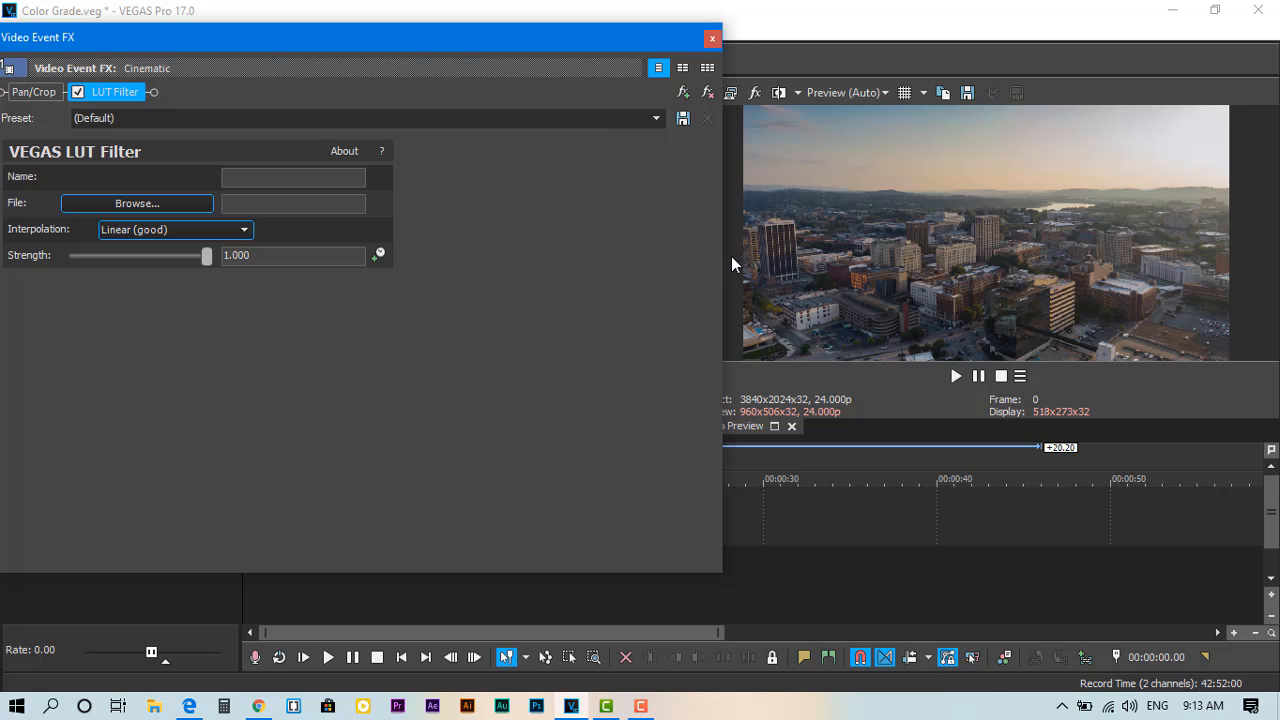
left_click_drag(722, 256, 610, 255)
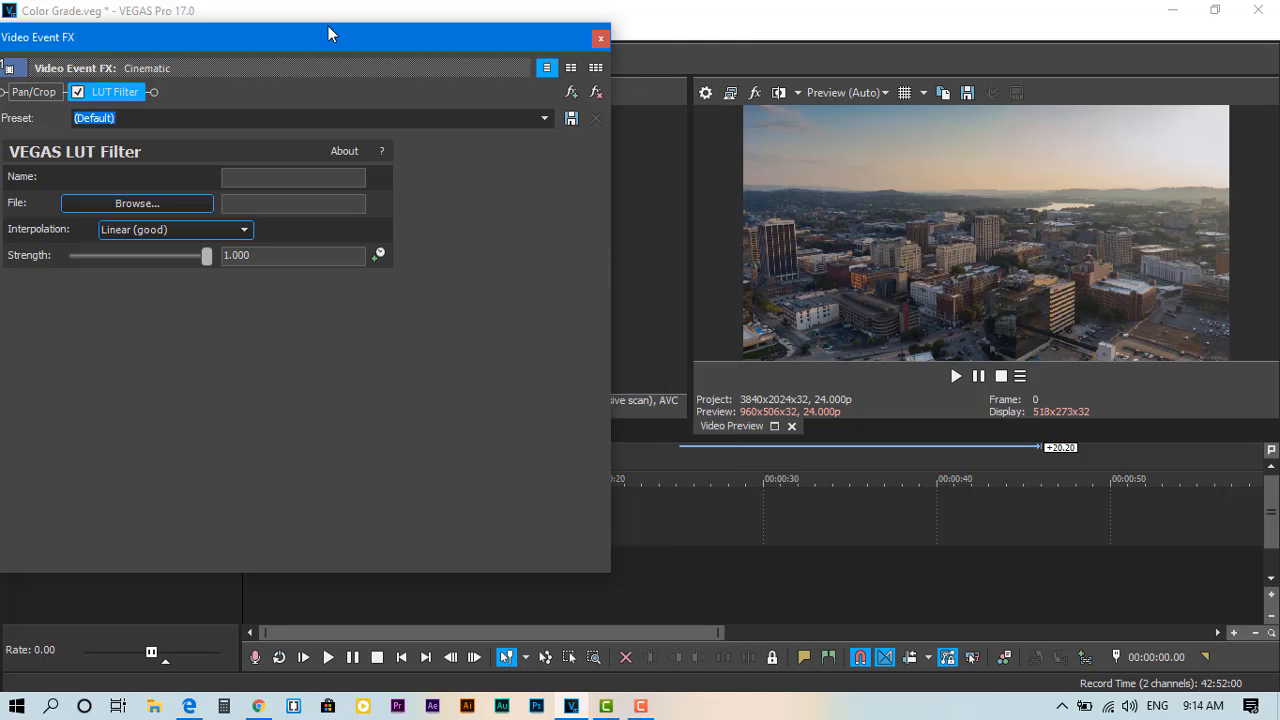
left_click_drag(346, 37, 440, 32)
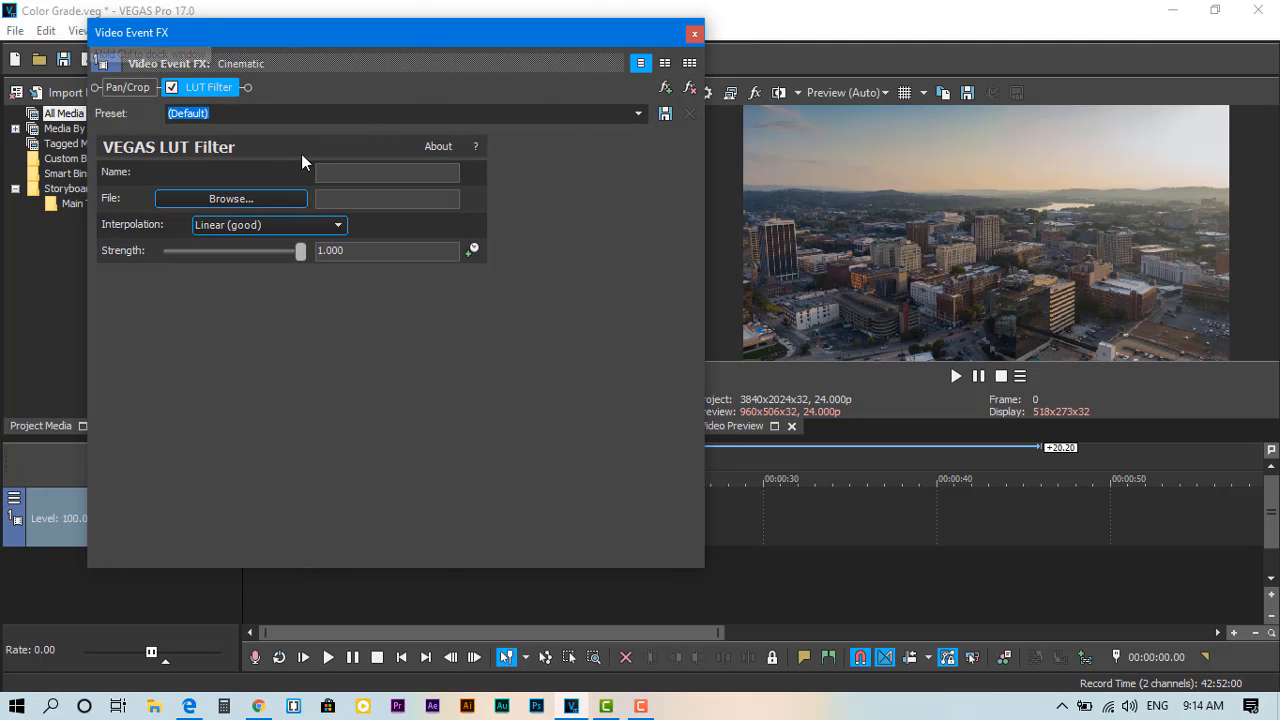
Step: Load beach1.cube from the Beach folder of the 540 Cinematic LUTS Pack into the LUT Filter and briefly play the graded clip
left_click(205, 200)
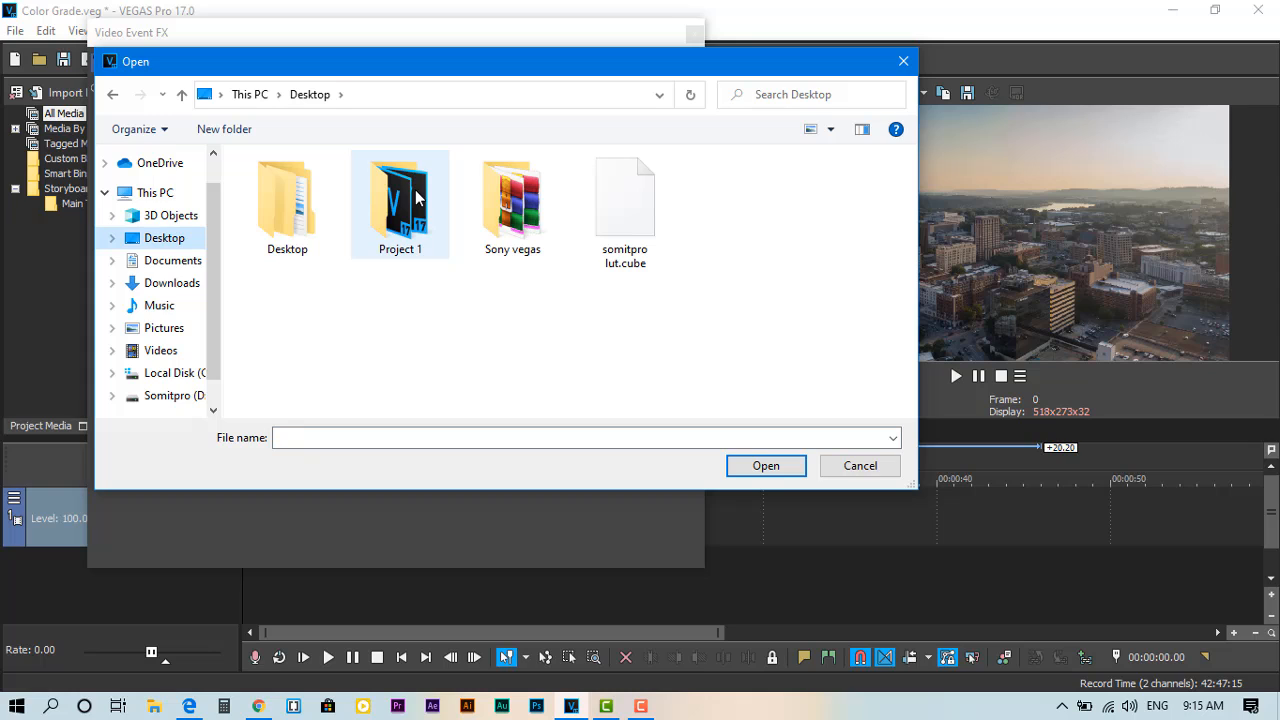
double_click(306, 205)
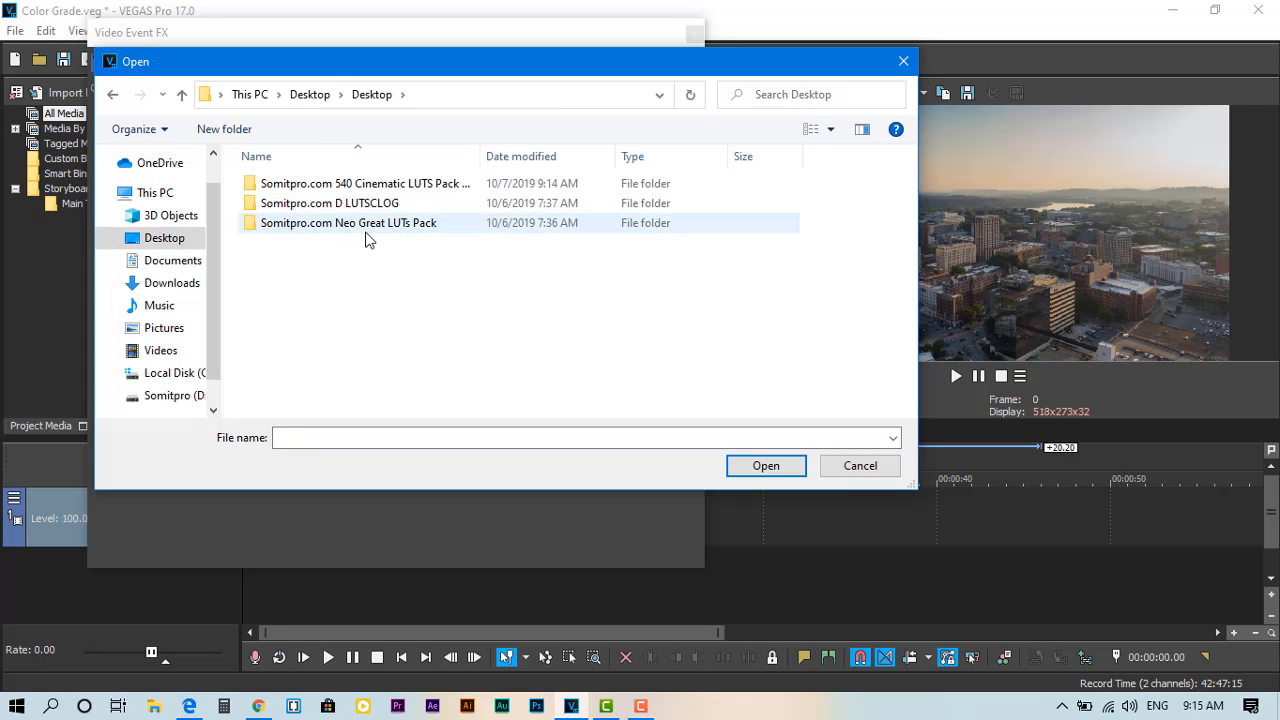
left_click(366, 232)
left_click(366, 254)
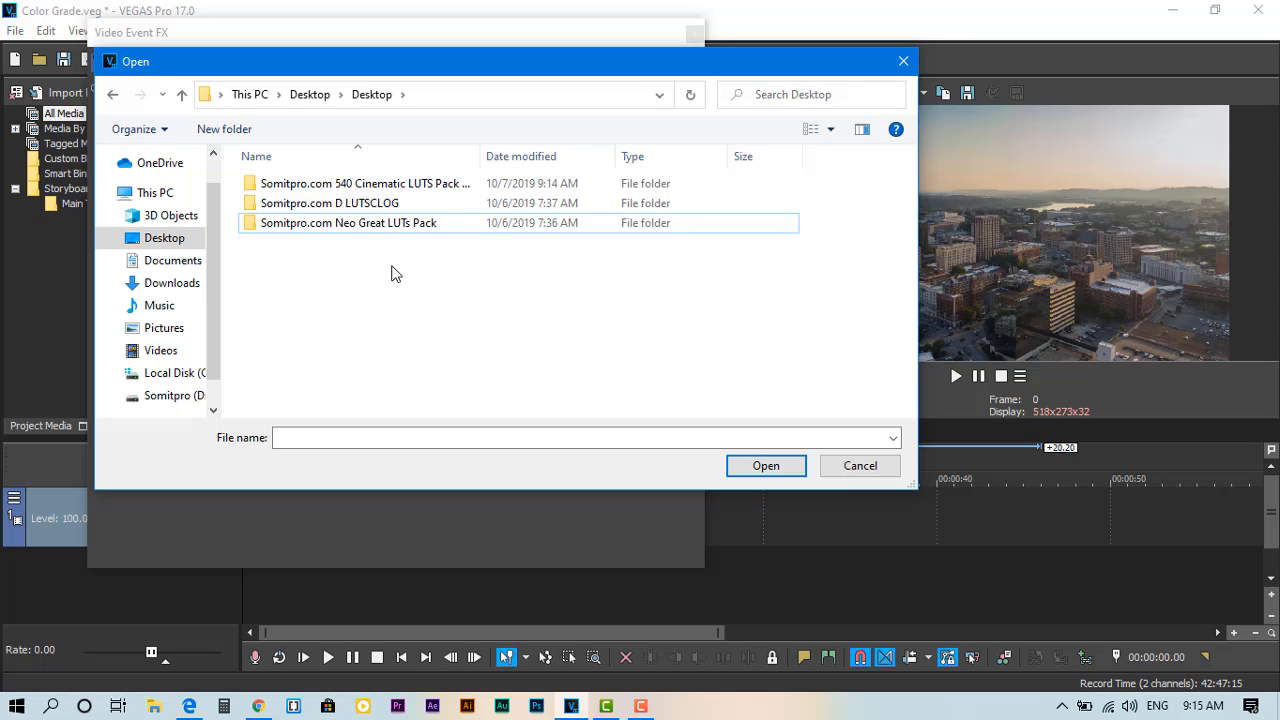
double_click(371, 186)
double_click(375, 190)
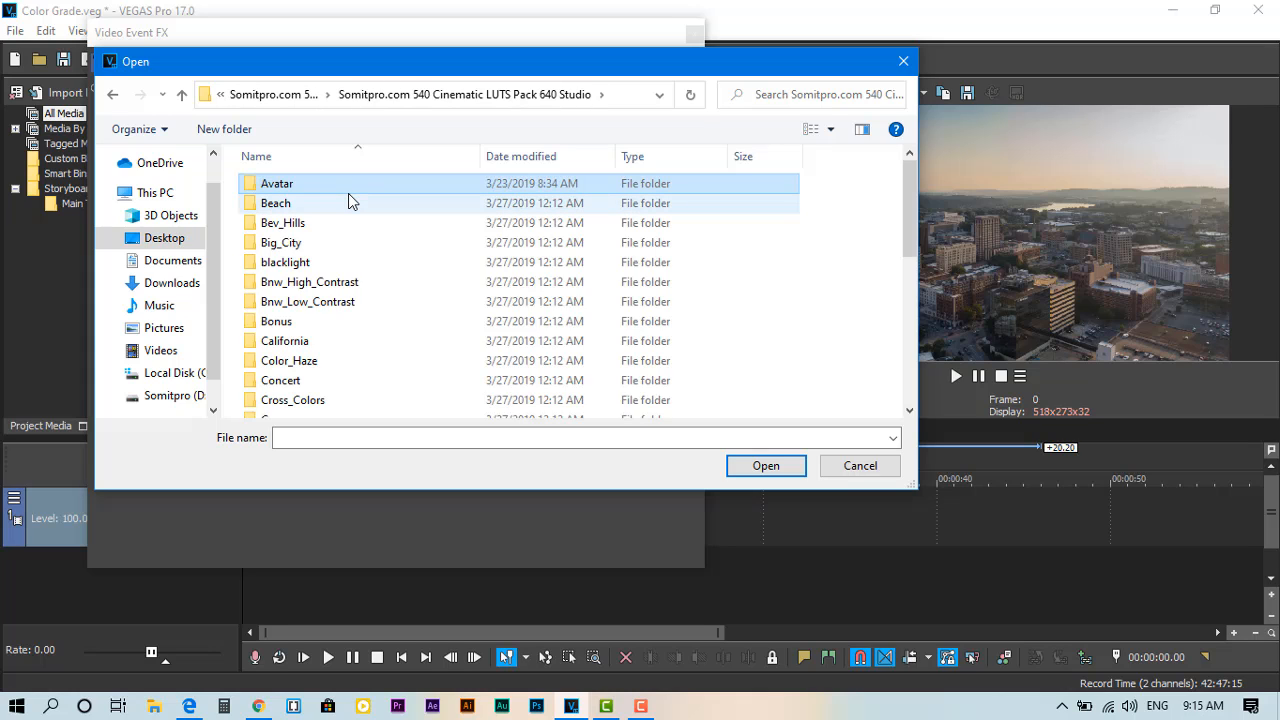
double_click(350, 202)
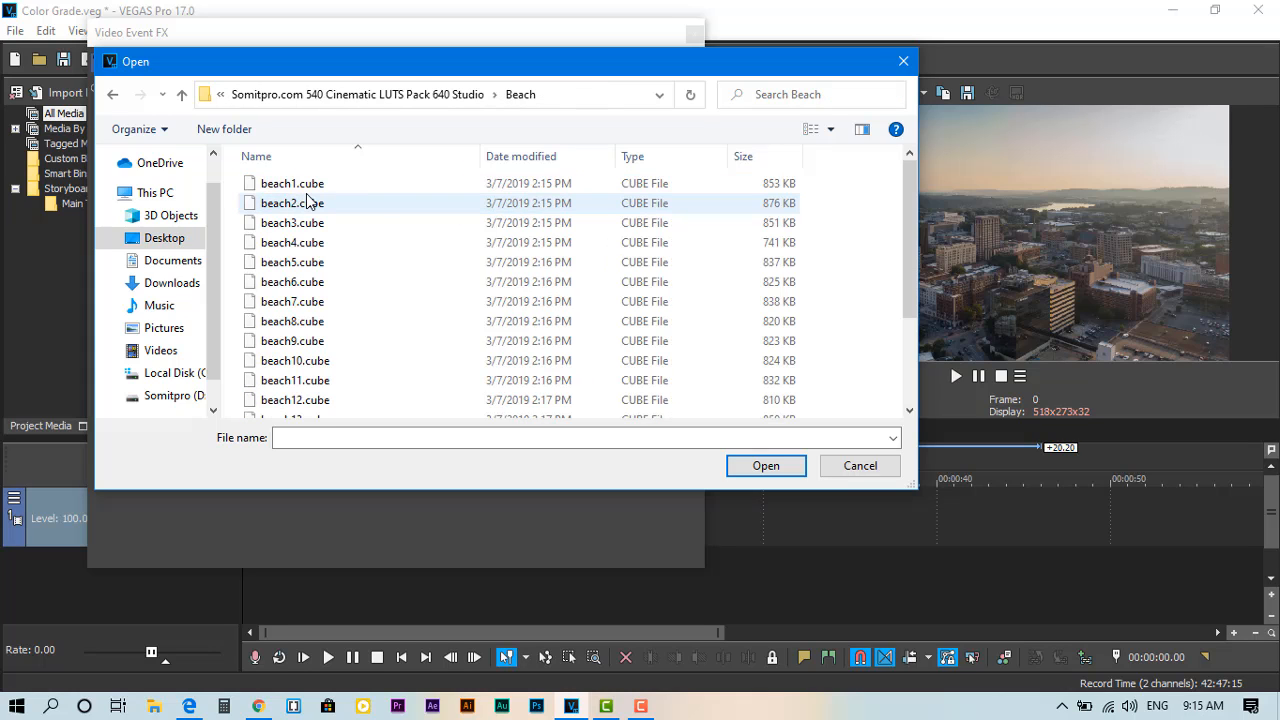
double_click(320, 188)
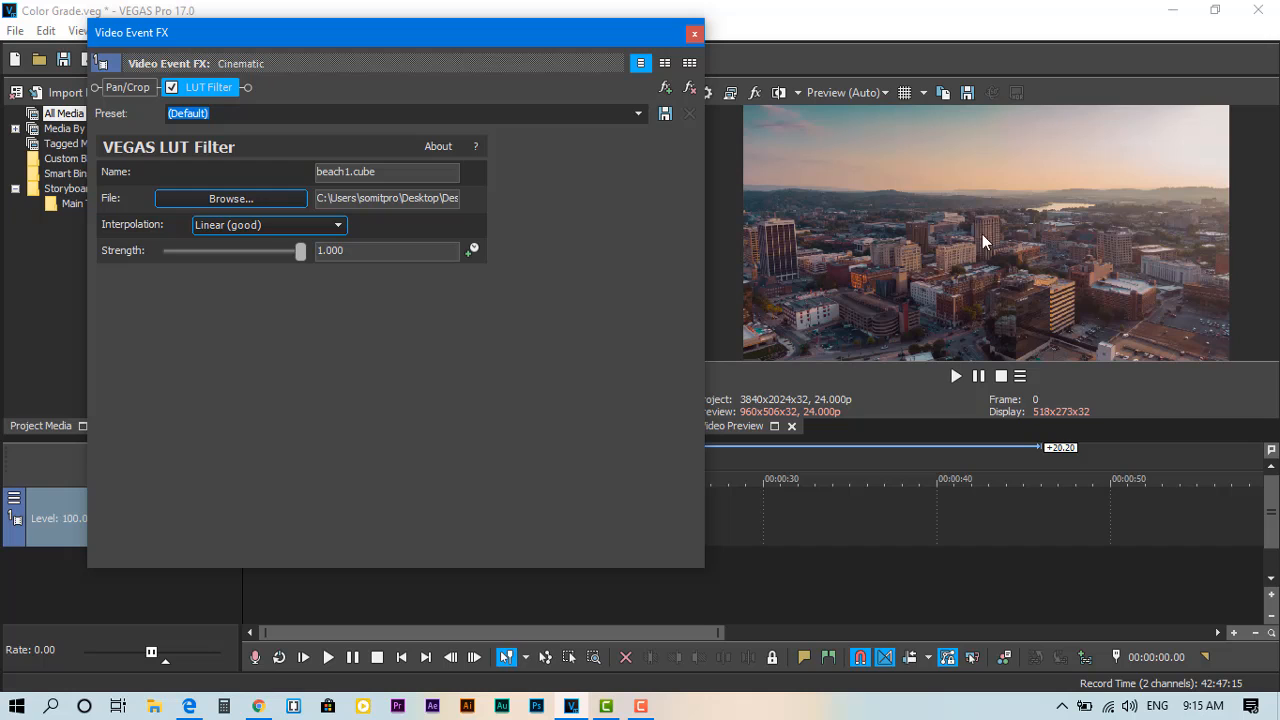
left_click(955, 376)
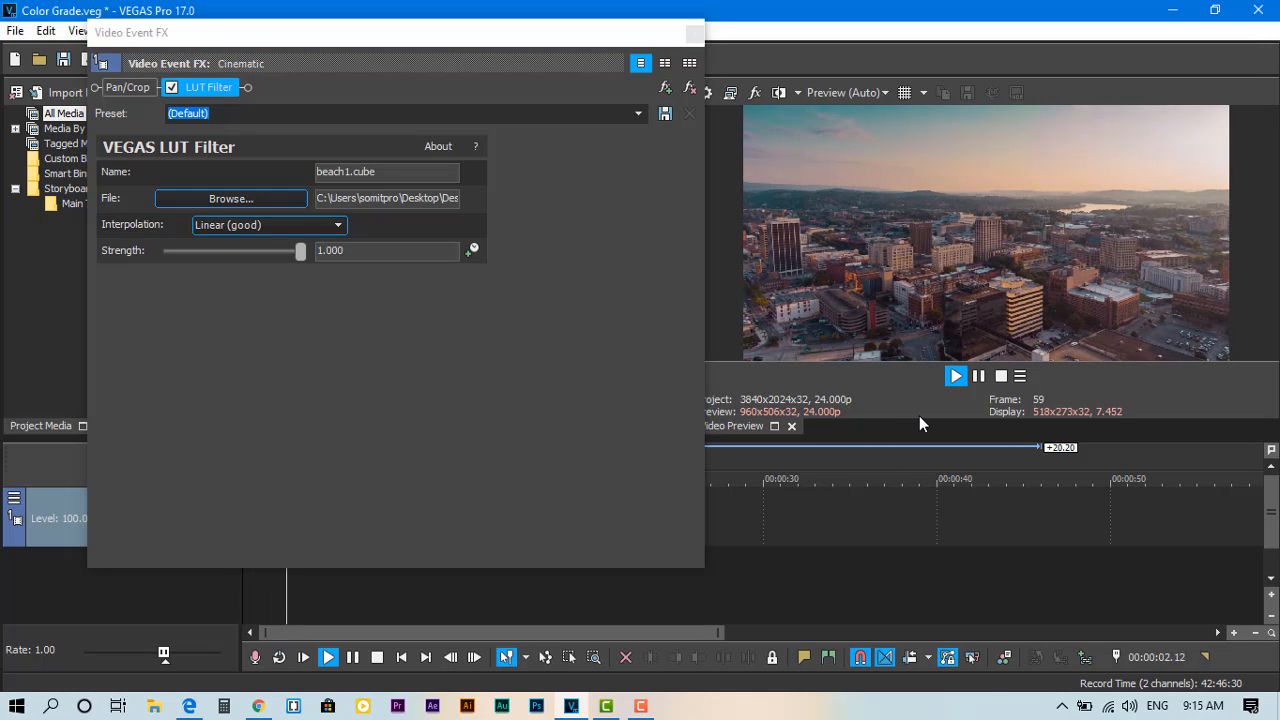
left_click(978, 376)
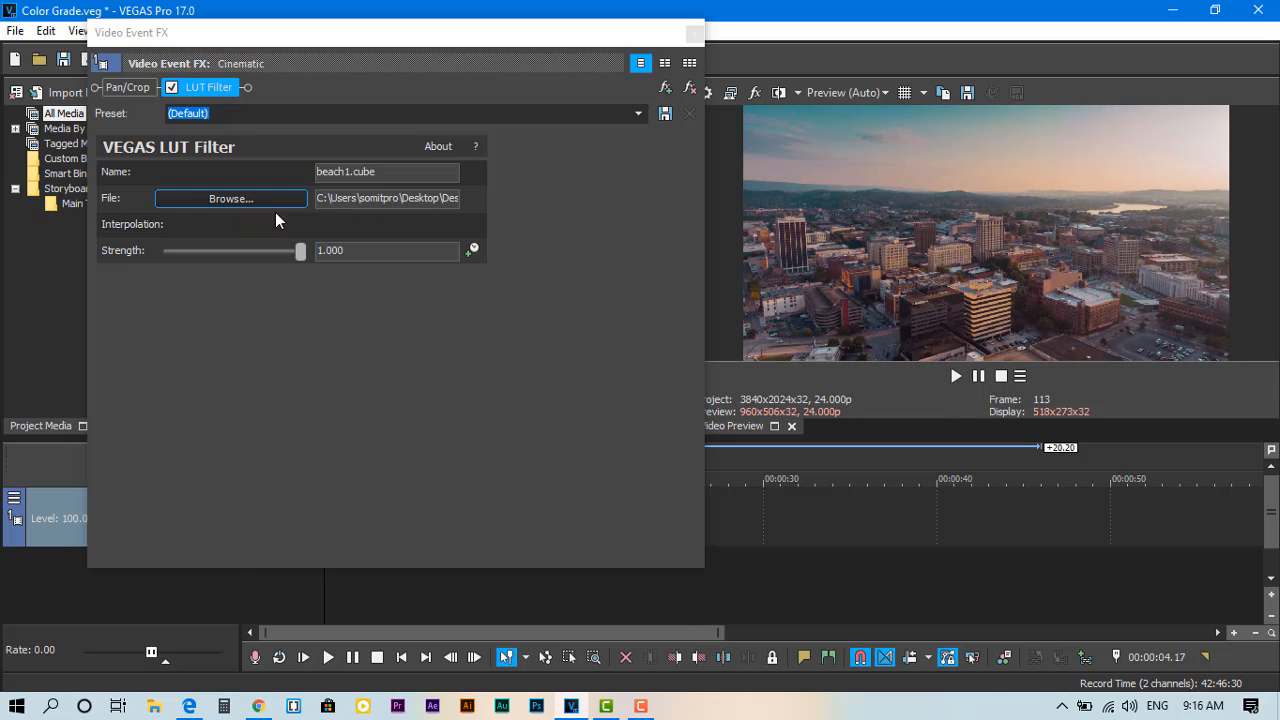
Step: Try beach2.cube, beach4.cube and beach9.cube one after another in the LUT Filter
left_click(255, 205)
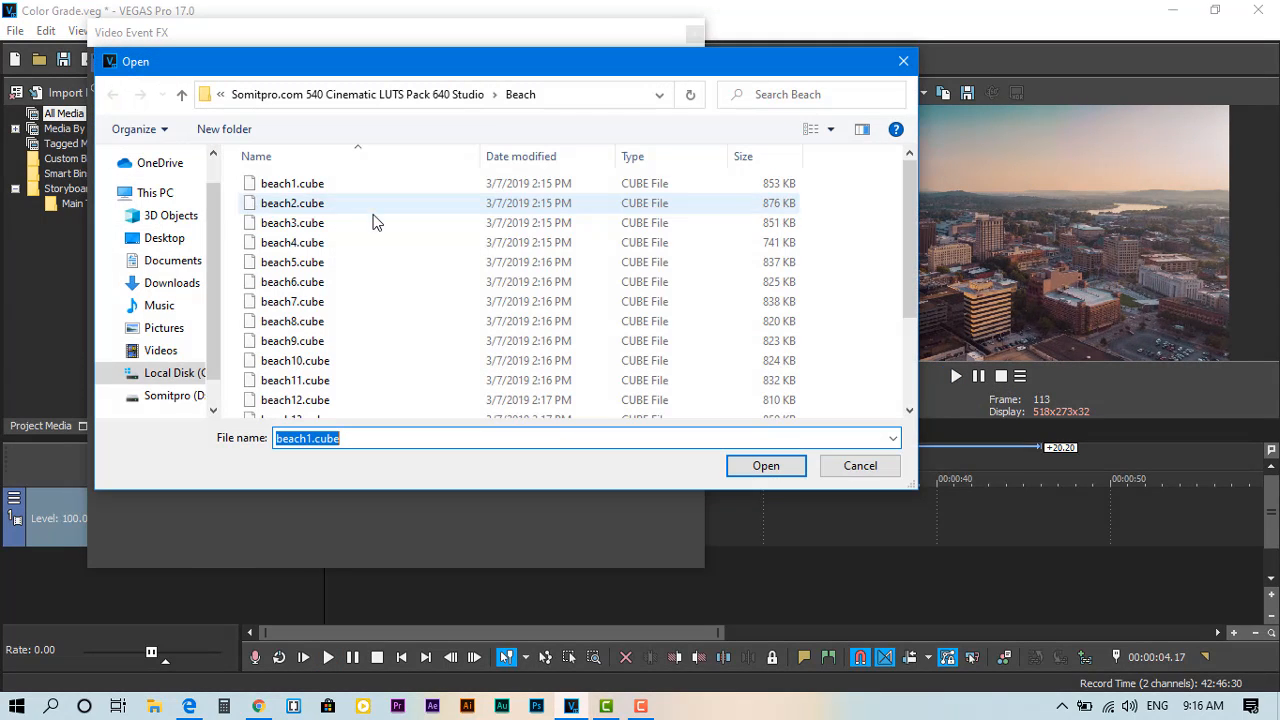
double_click(303, 210)
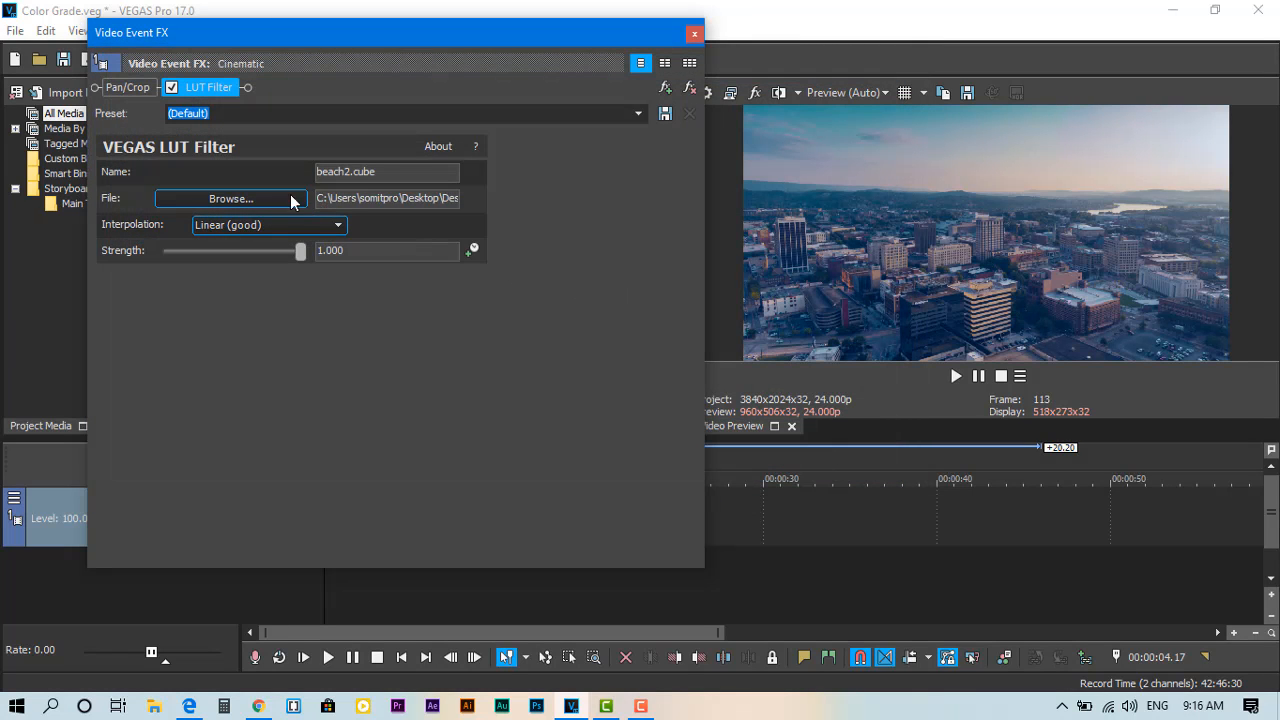
left_click(256, 202)
double_click(310, 247)
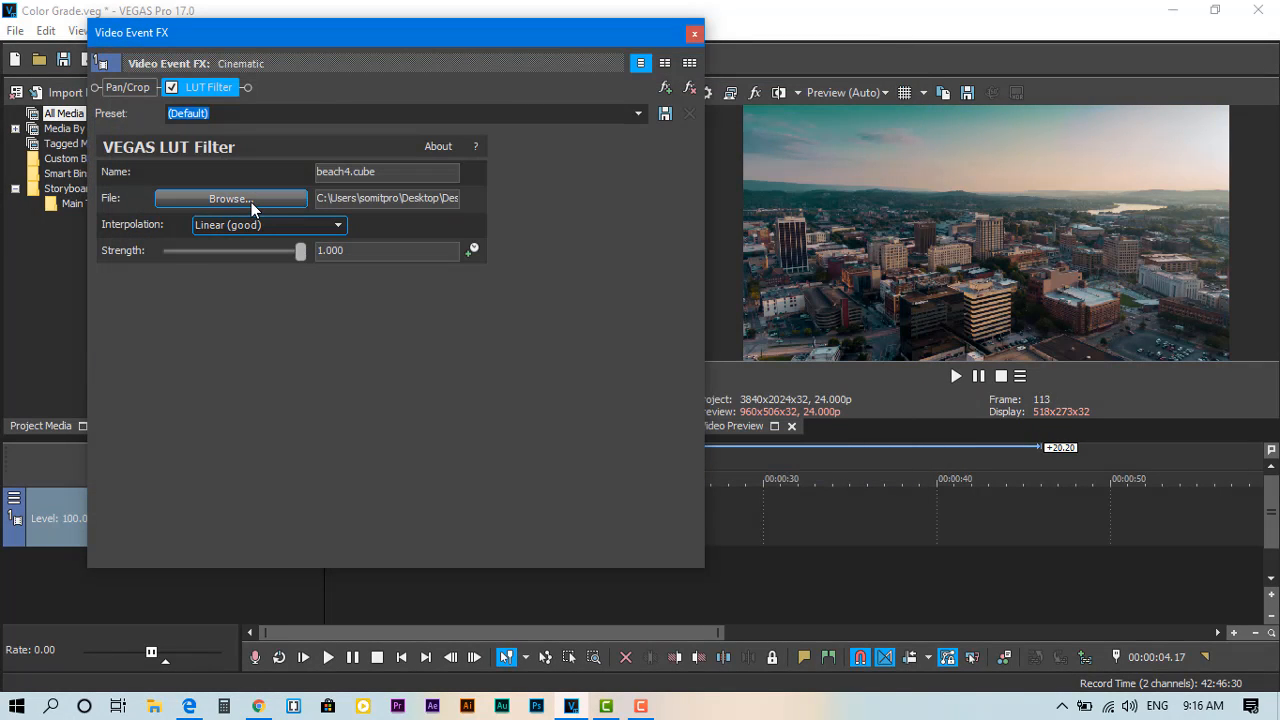
left_click(251, 202)
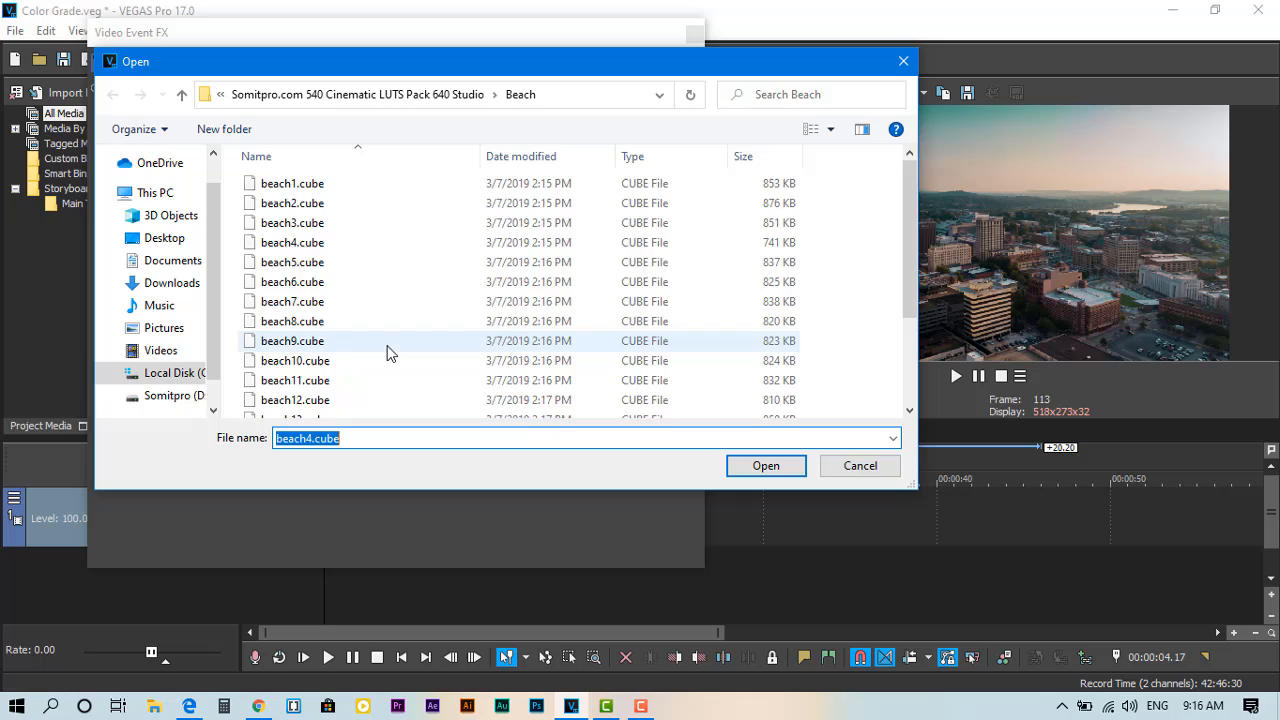
left_click(388, 345)
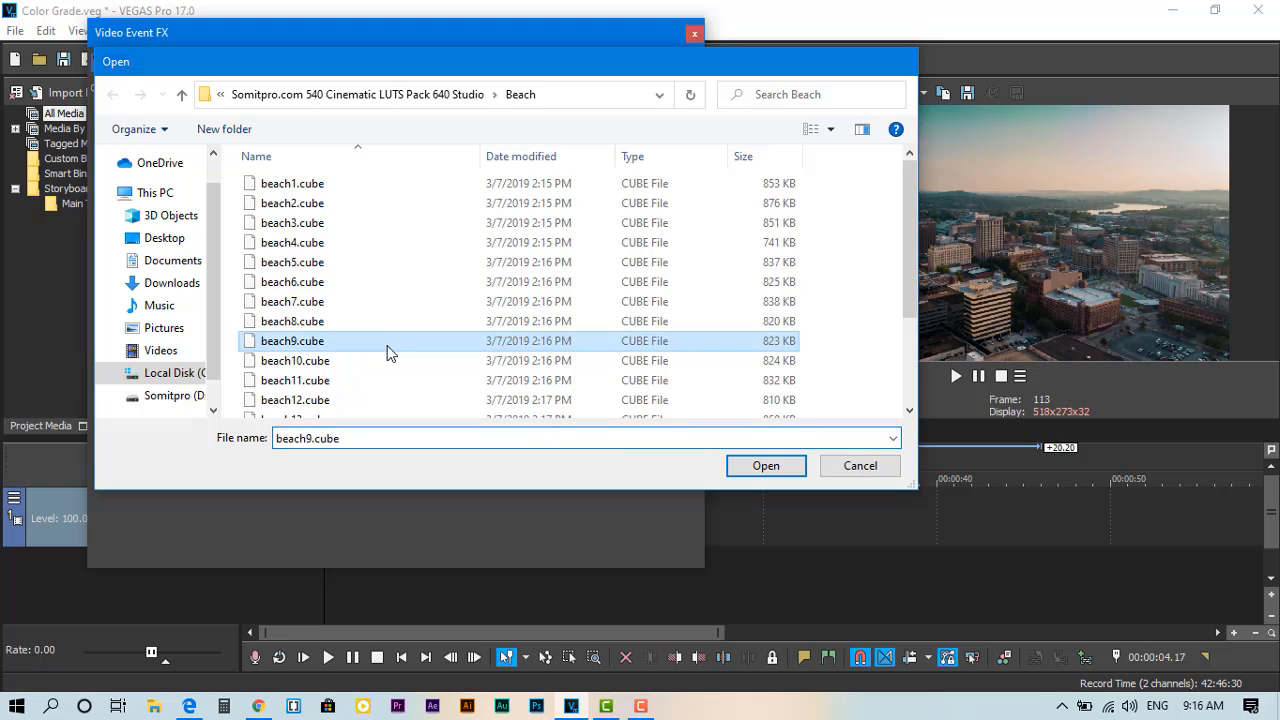
double_click(386, 346)
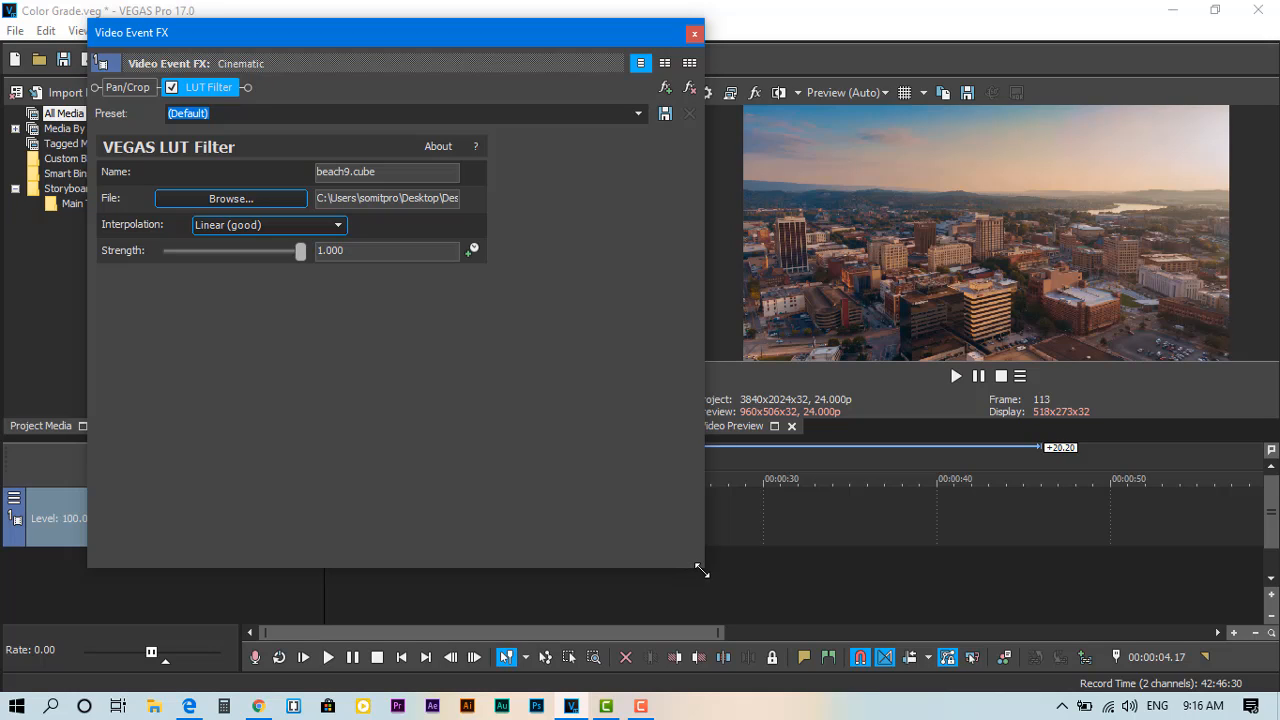
Step: Shrink the Video Event FX window to uncover the timeline and load big_city2.cube from the Big_City folder into the LUT Filter
left_click_drag(702, 566, 540, 388)
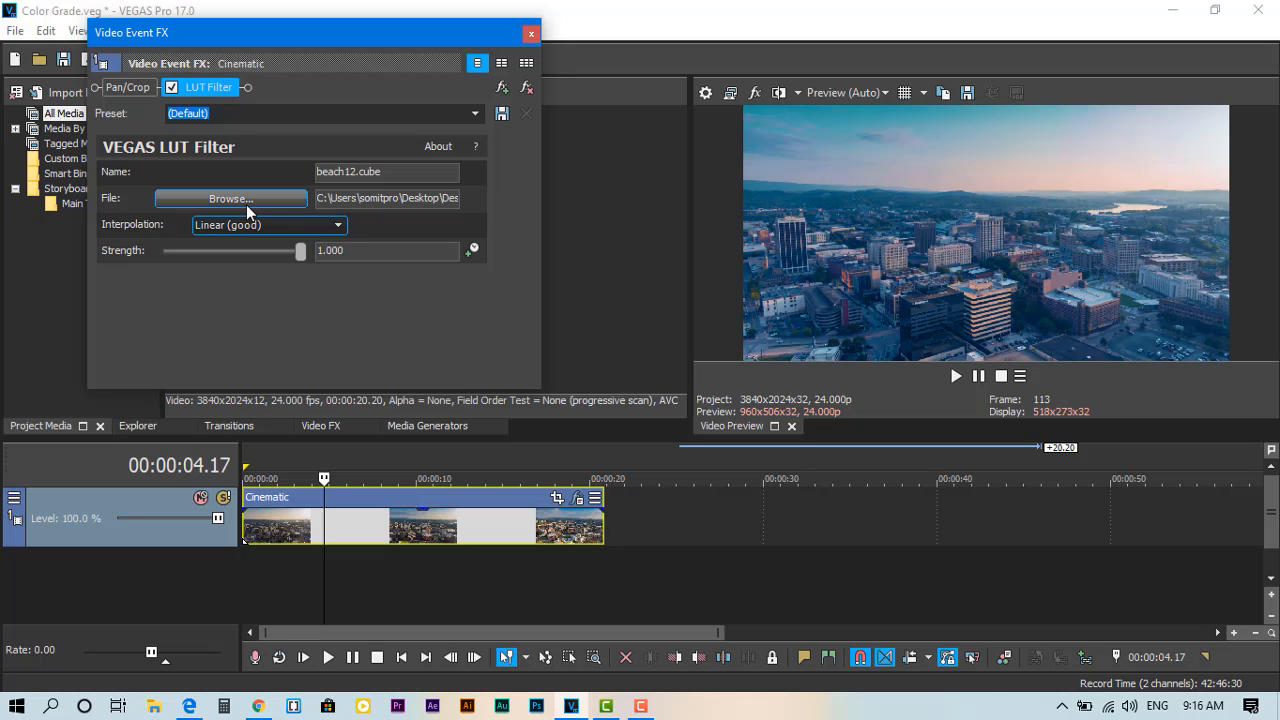
left_click(246, 204)
left_click(411, 315)
key("BackSpace")
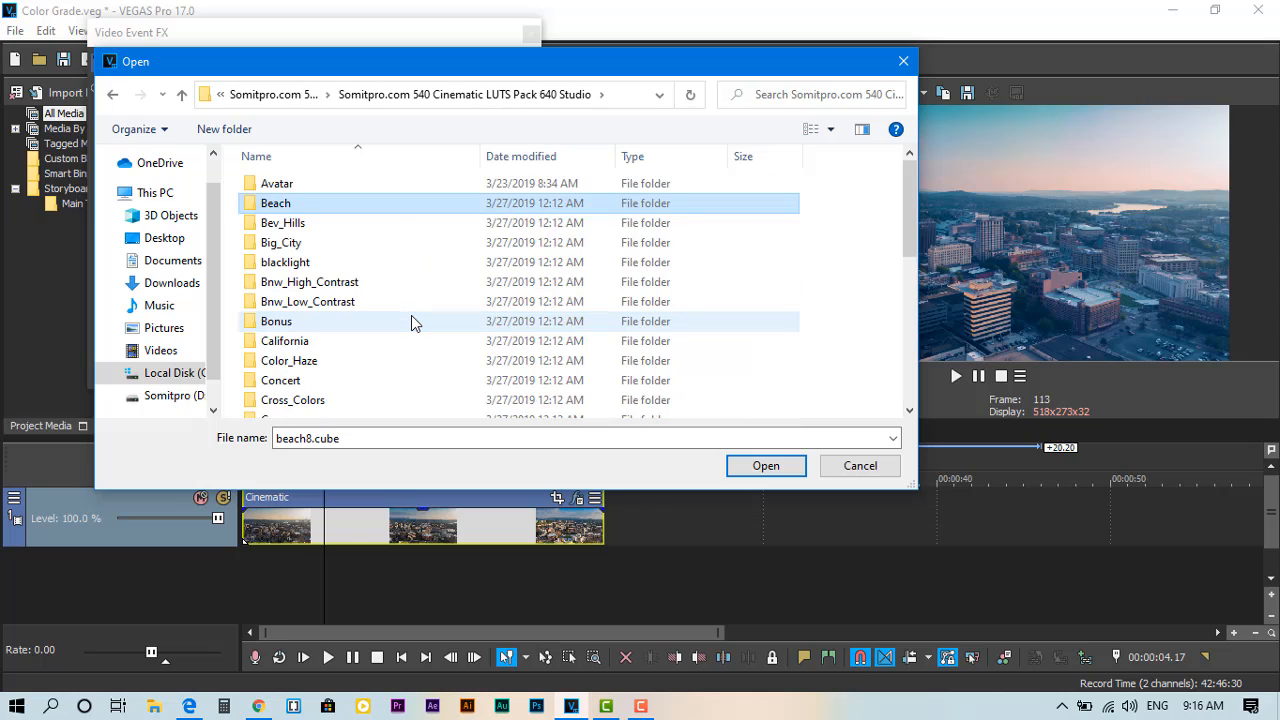
key("Down")
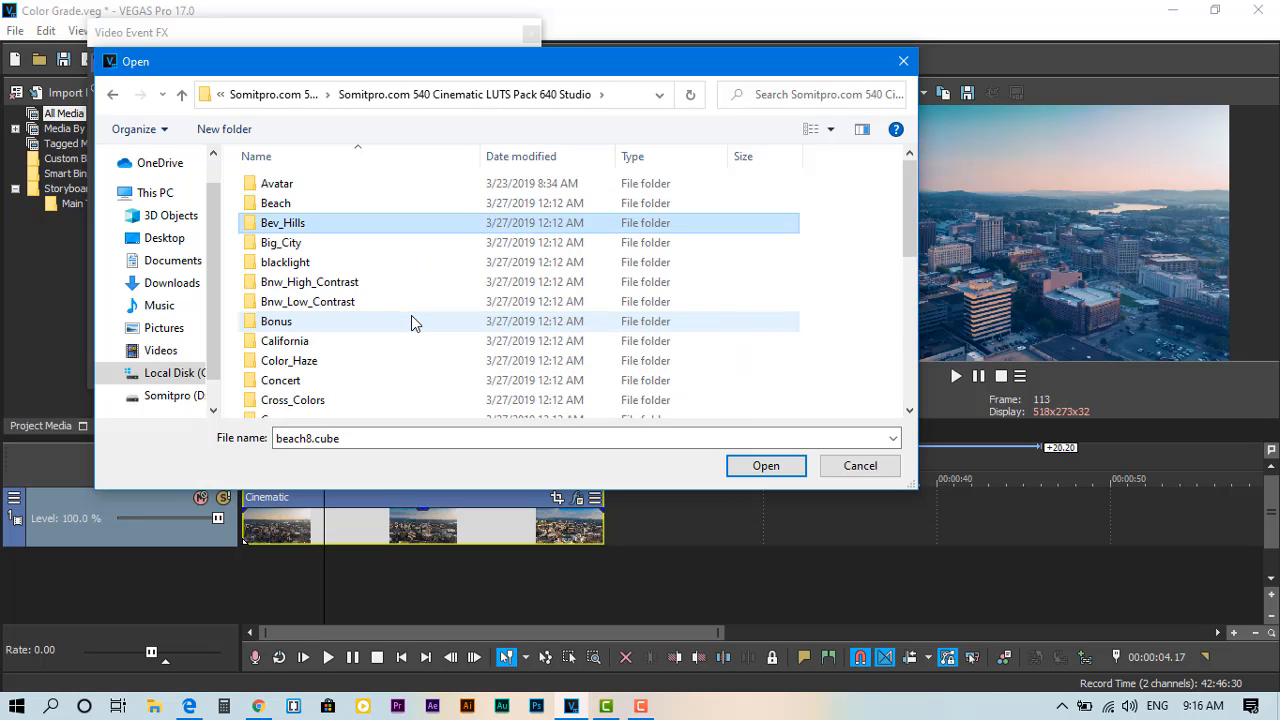
key("Down")
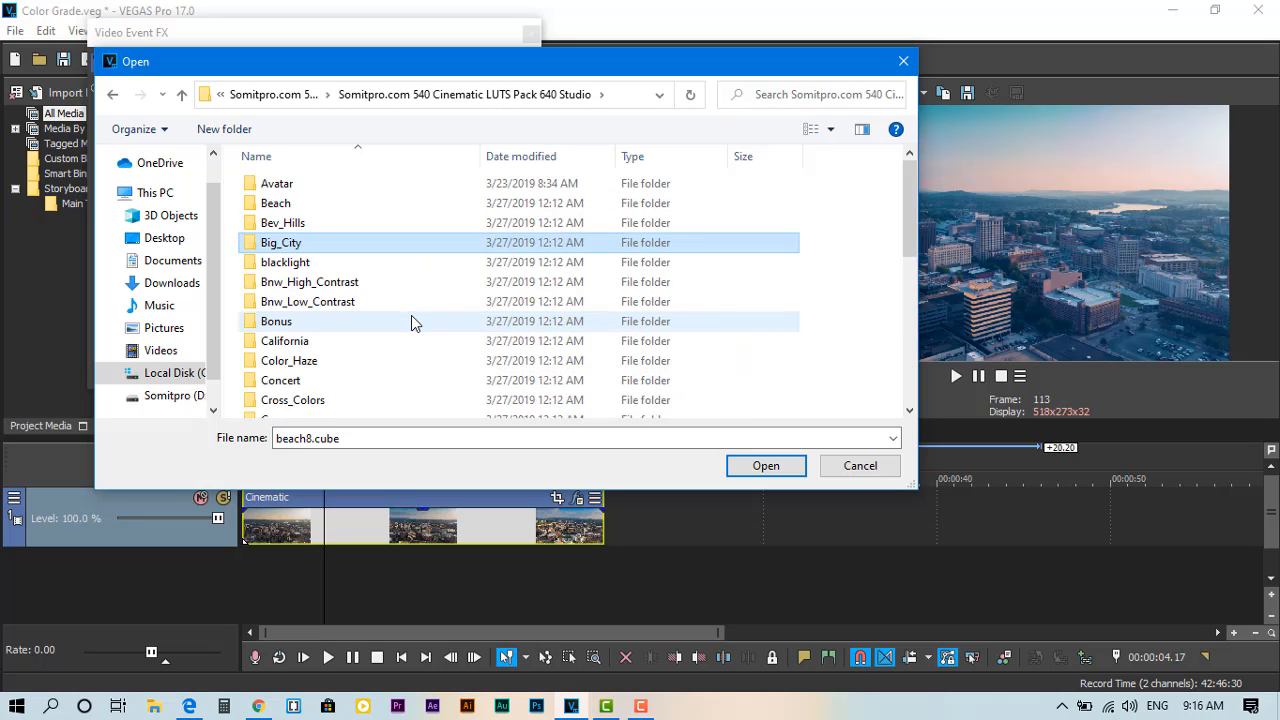
key("Return")
key("Down")
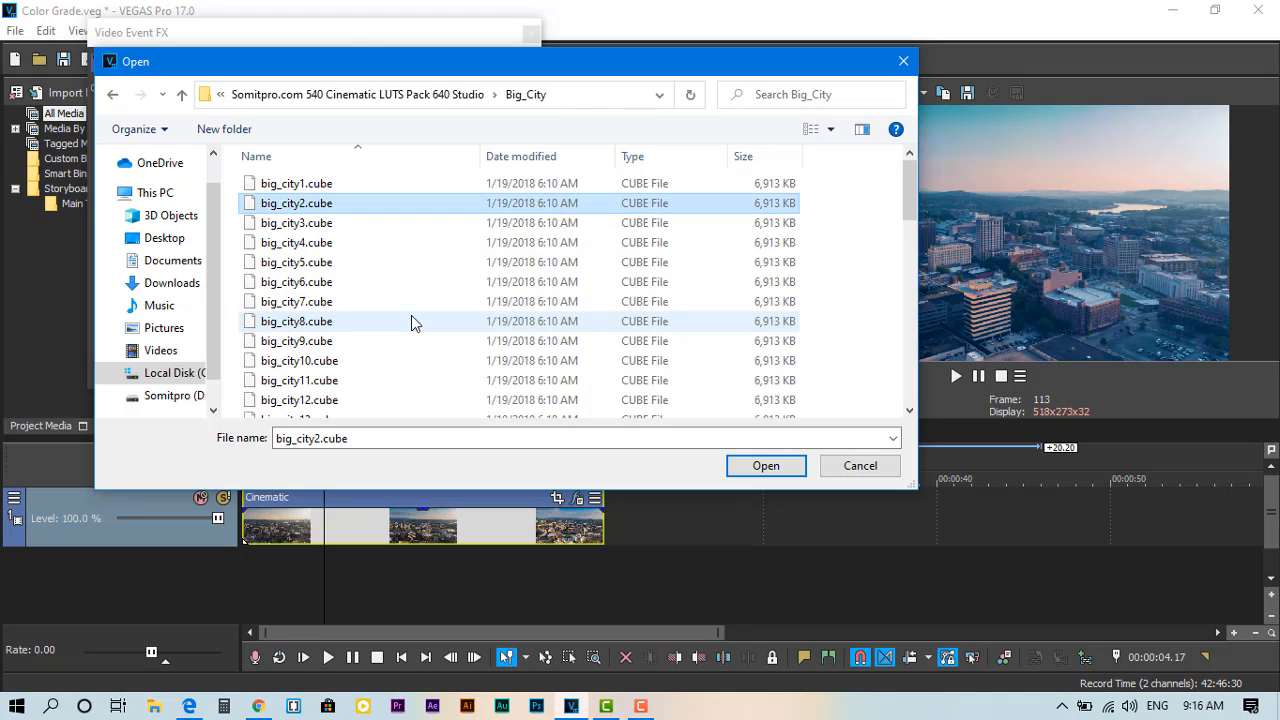
key("Return")
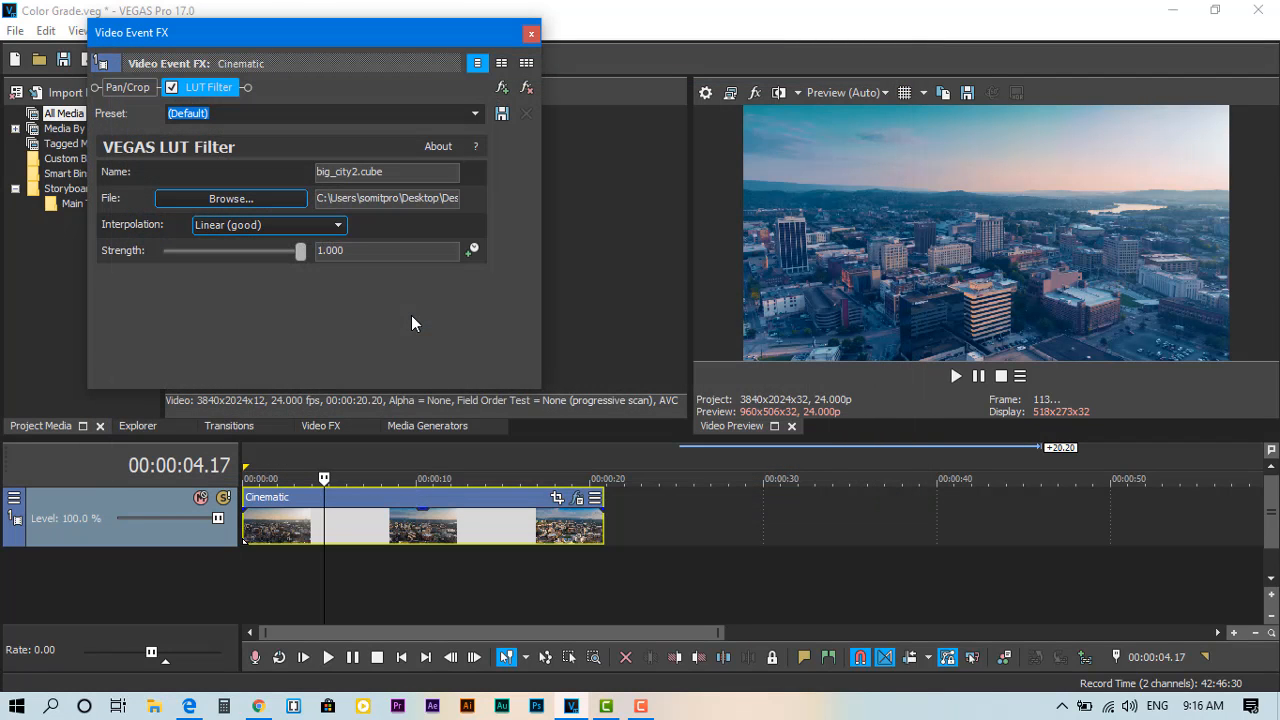
Step: Try big_city5.cube, big_city8.cube and big_city12.cube one after another in the LUT Filter
left_click(277, 195)
double_click(297, 262)
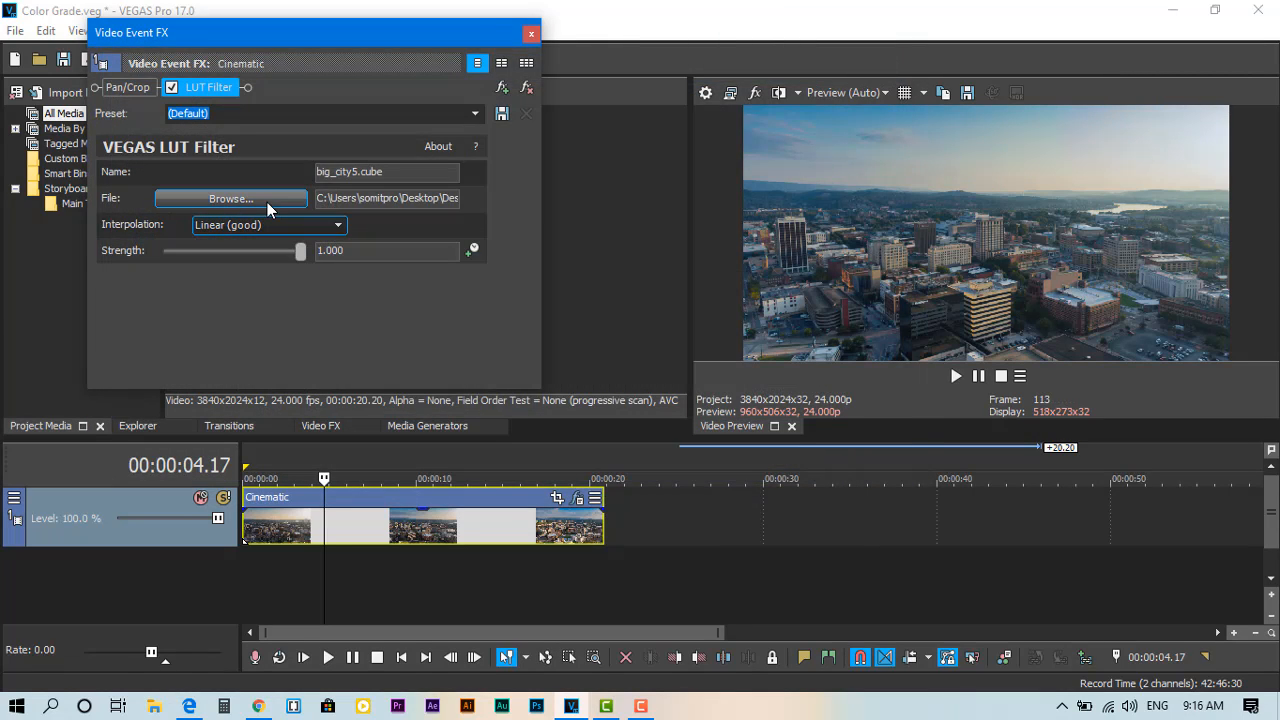
left_click(267, 202)
double_click(349, 322)
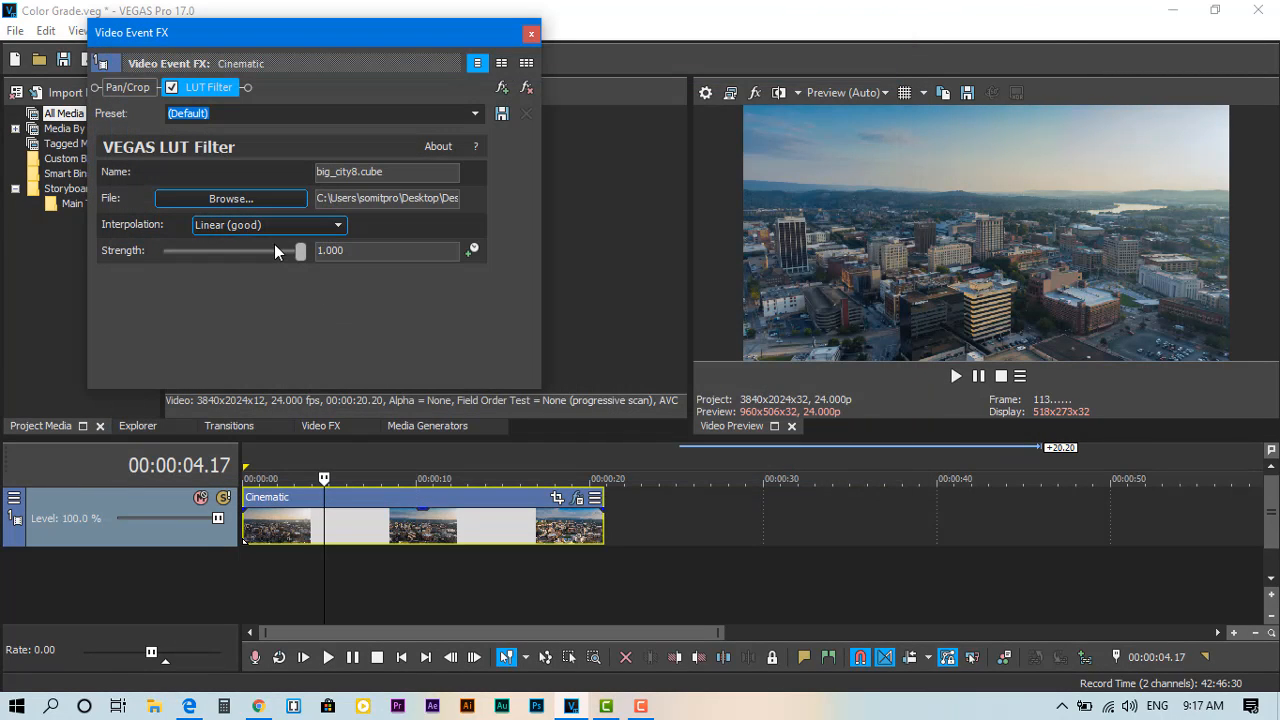
left_click(230, 198)
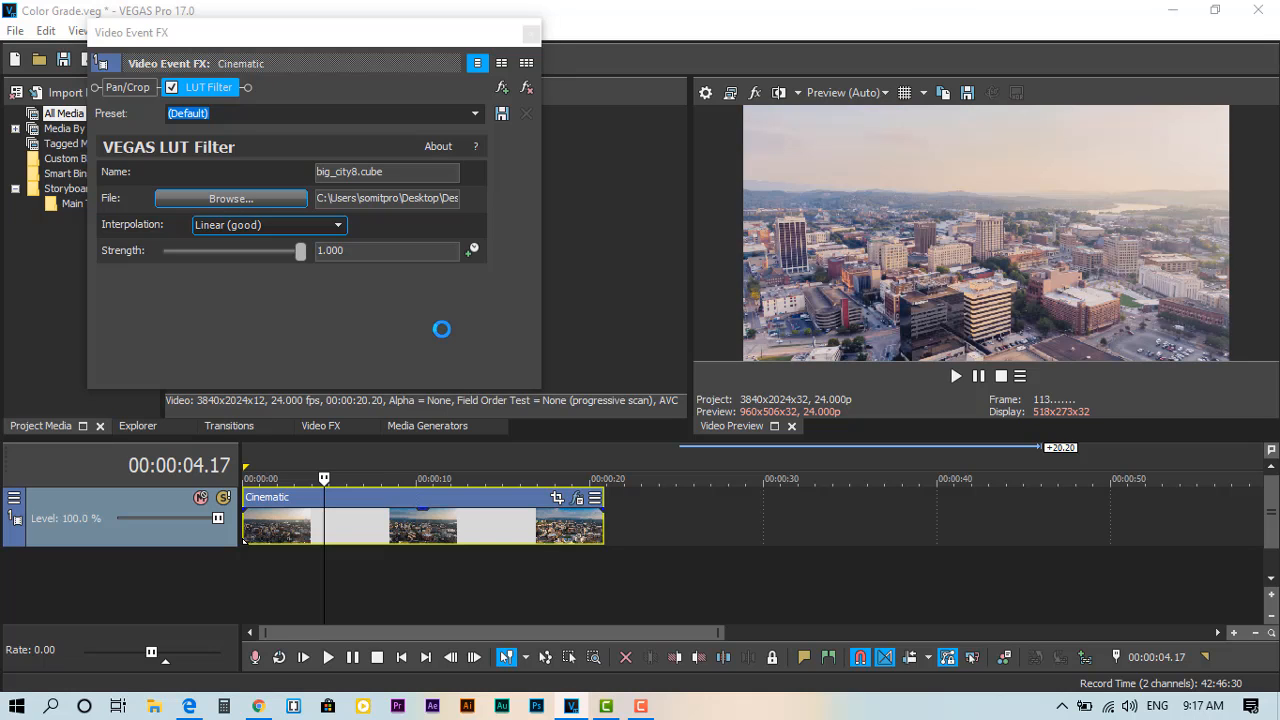
double_click(463, 400)
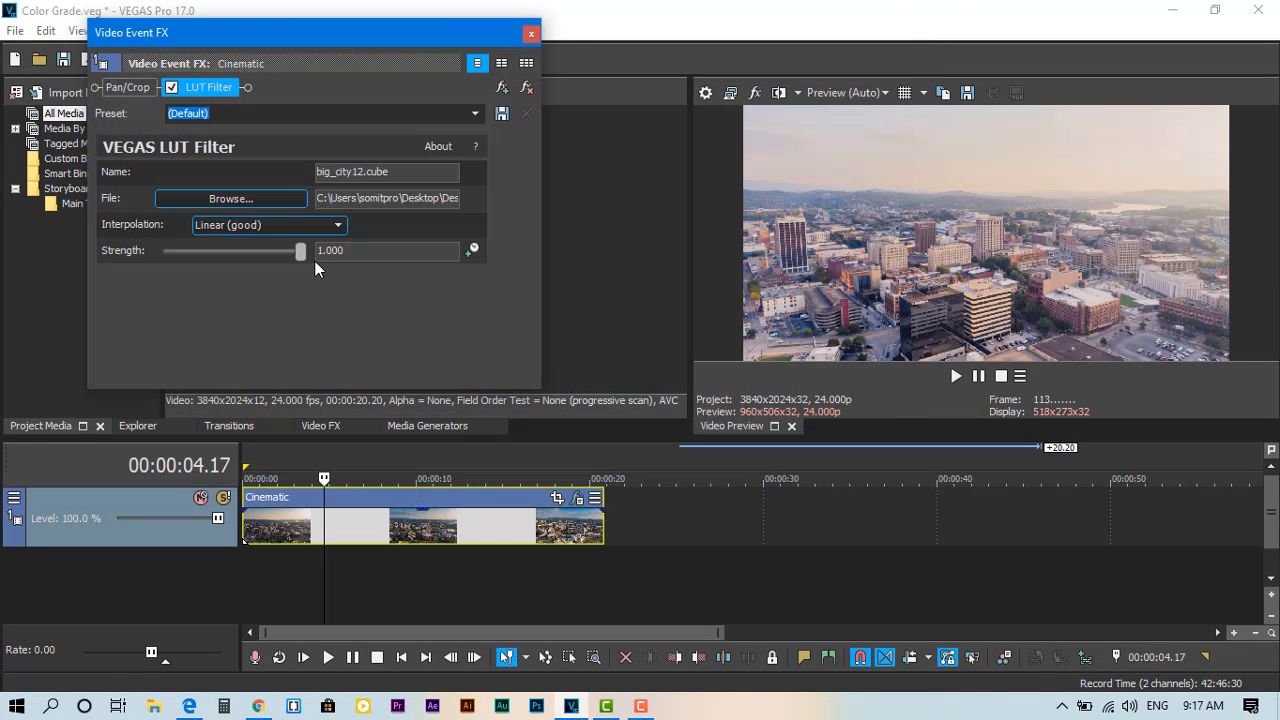
Step: Try big_city22.cube, big_city10.cube and big_city12.cube from the Big_City folder one after another in the LUT Filter
left_click(251, 198)
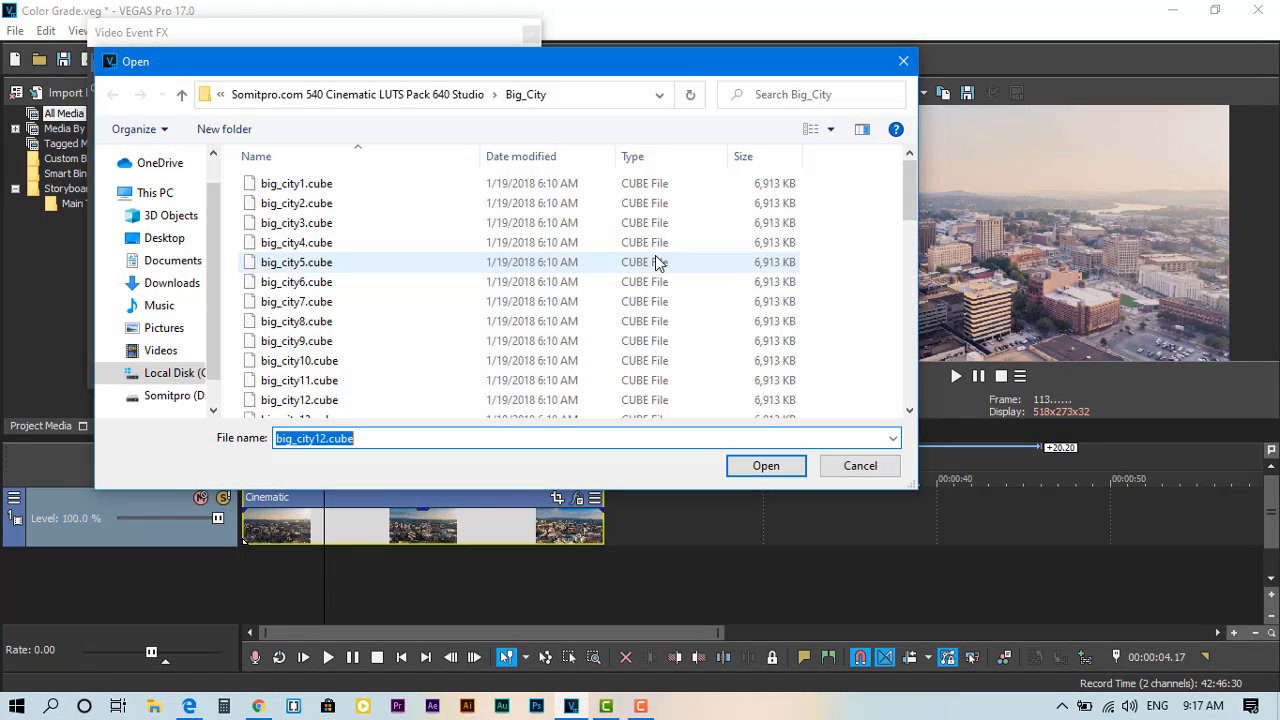
left_click_drag(917, 204, 917, 241)
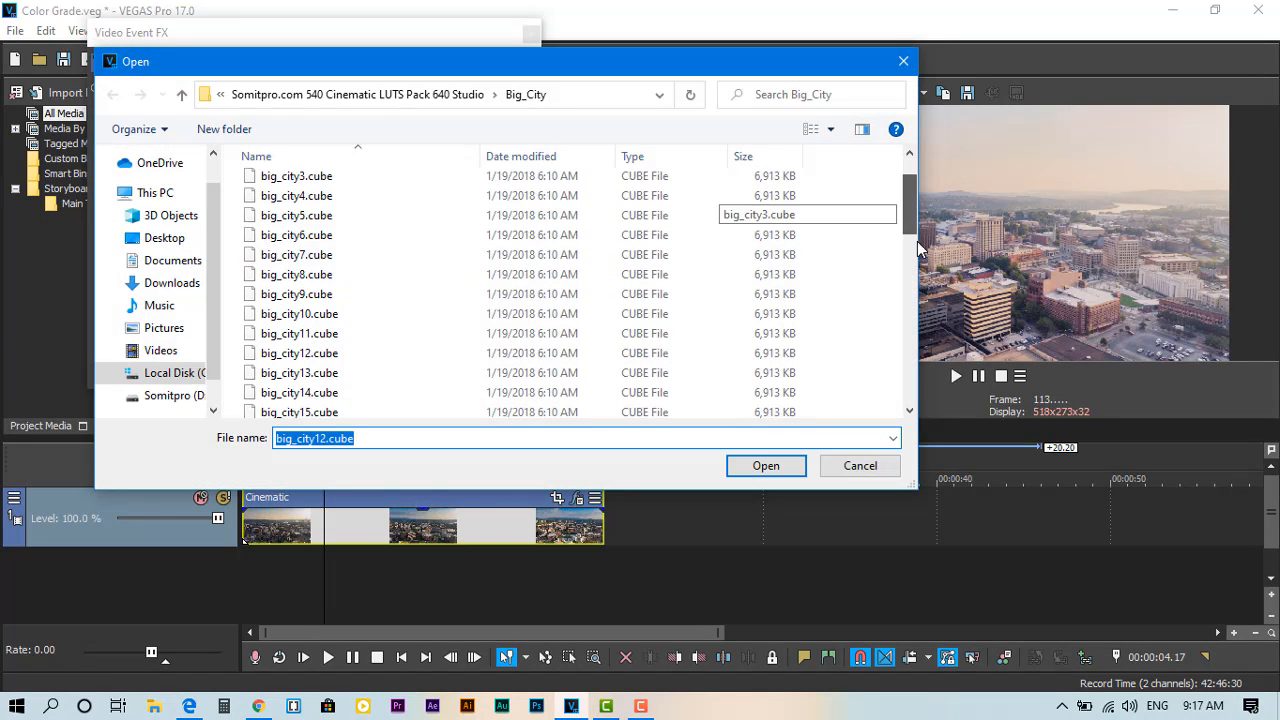
double_click(655, 286)
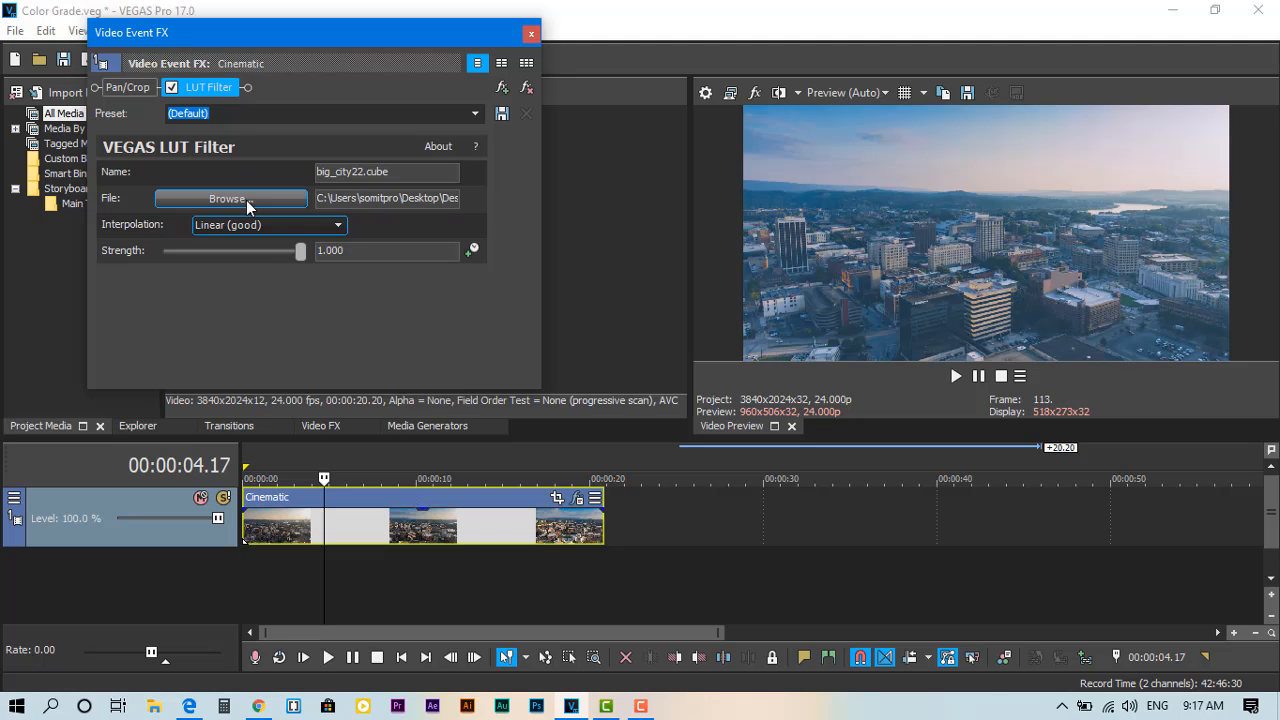
left_click(246, 200)
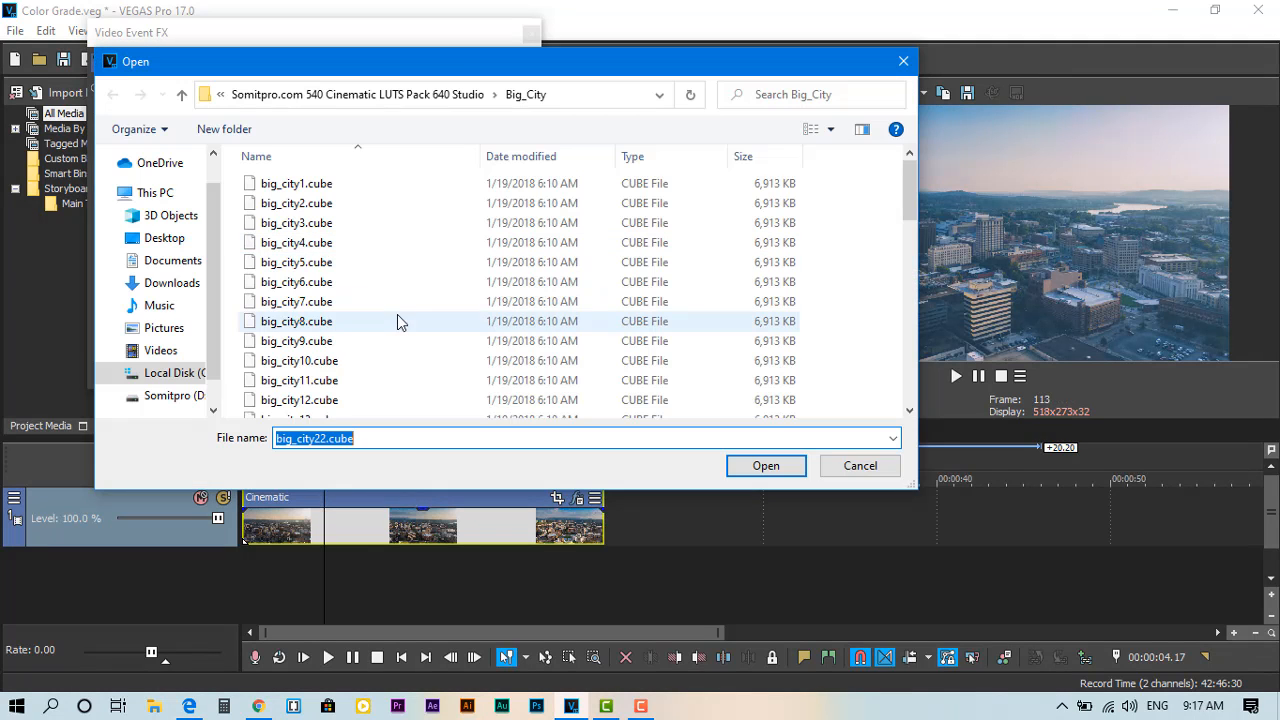
double_click(385, 365)
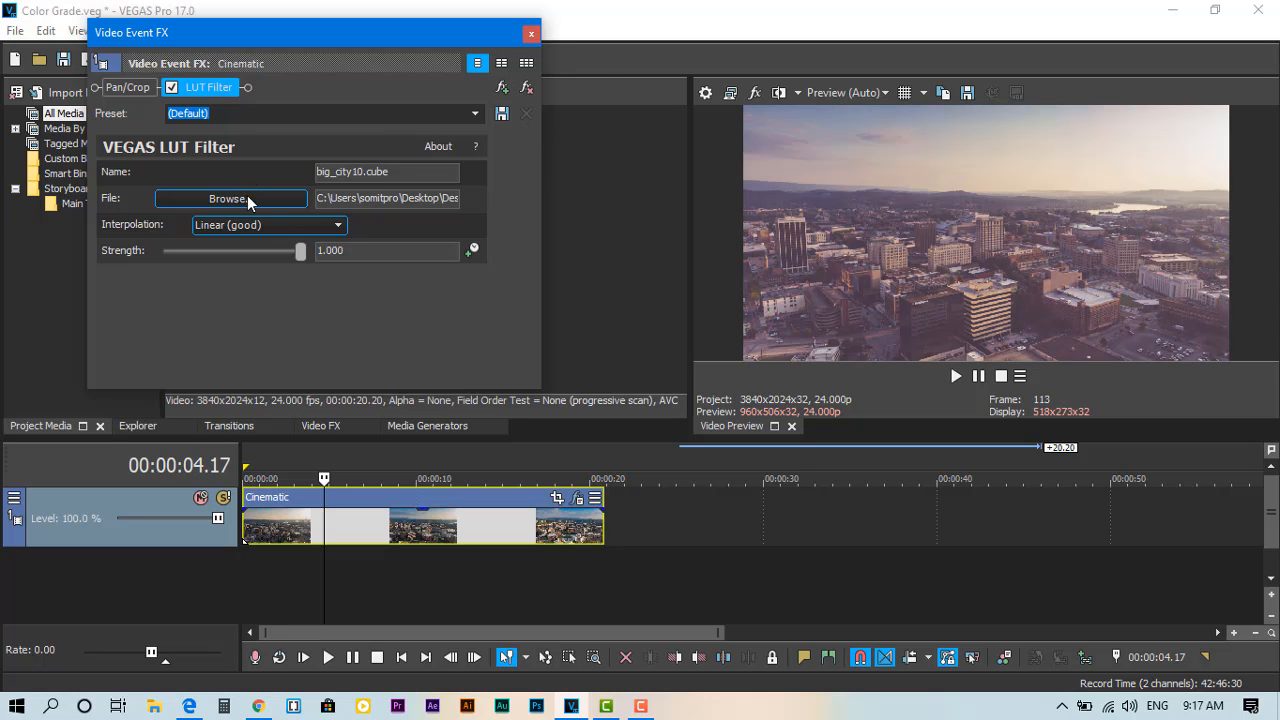
left_click(247, 200)
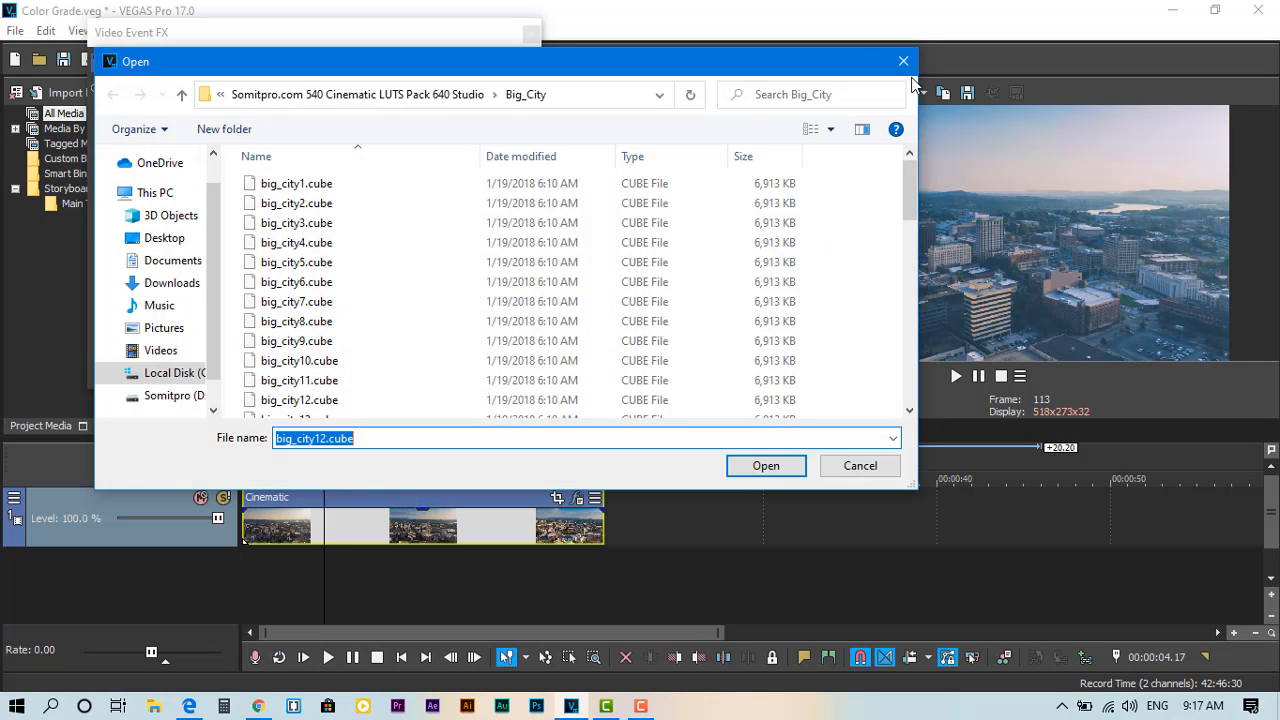
left_click(905, 64)
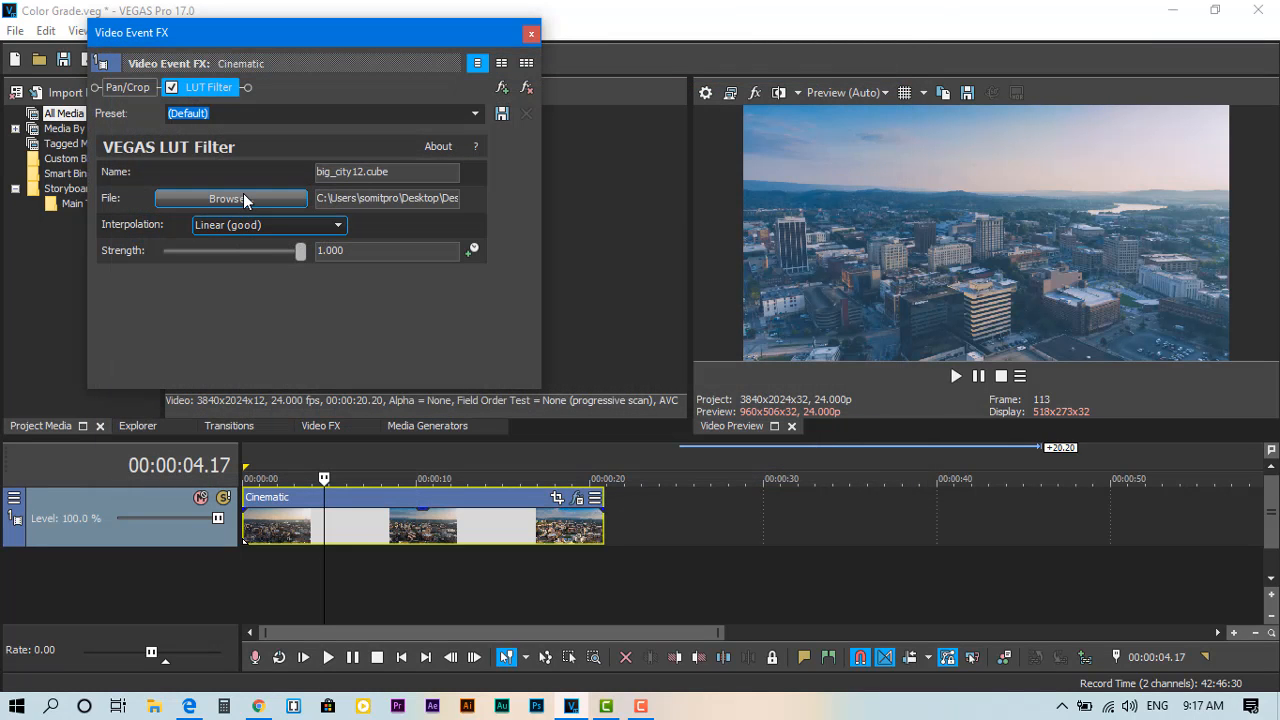
Step: Switch from the Big_City folder to the blacklight folder of the LUT pack and load blight2.cube into the LUT Filter
left_click(243, 193)
left_click(514, 264)
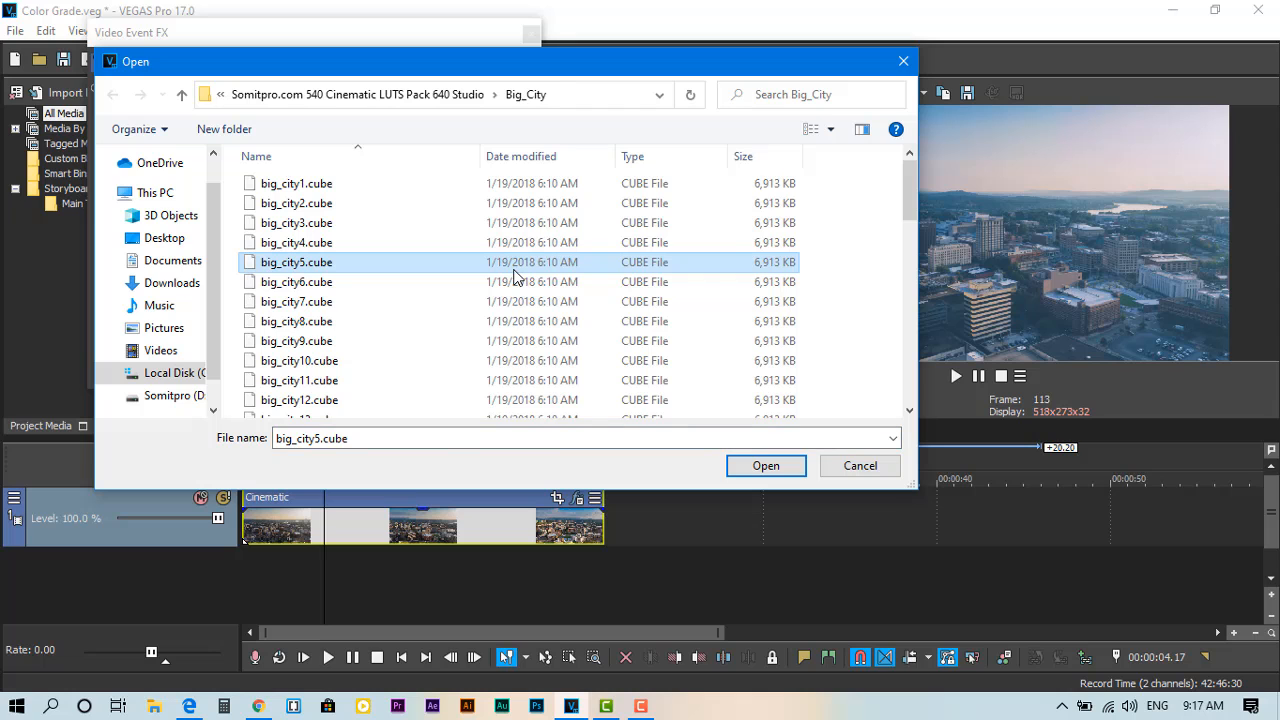
key("BackSpace")
key("Down")
key("Return")
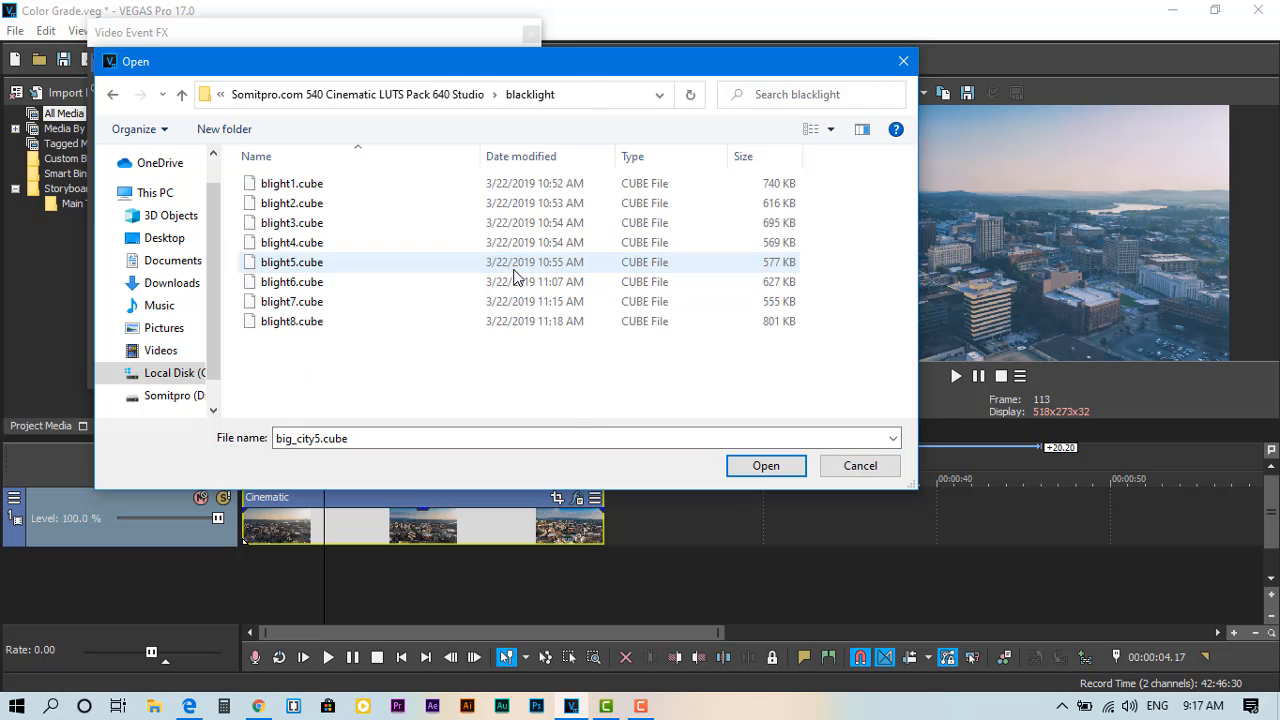
key("Down")
key("Return")
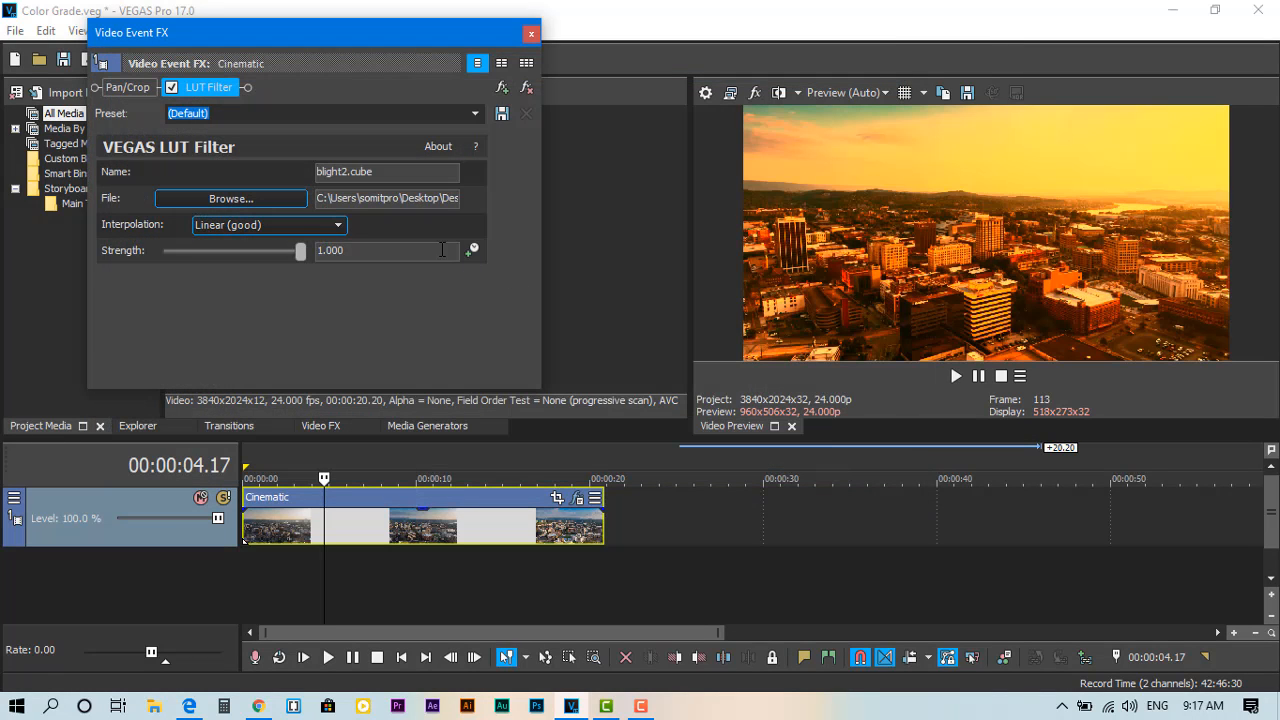
Step: Load cali2.cube from the LUT pack into the LUT Filter and play the graded clip with the Video Event FX window closed
left_click(254, 198)
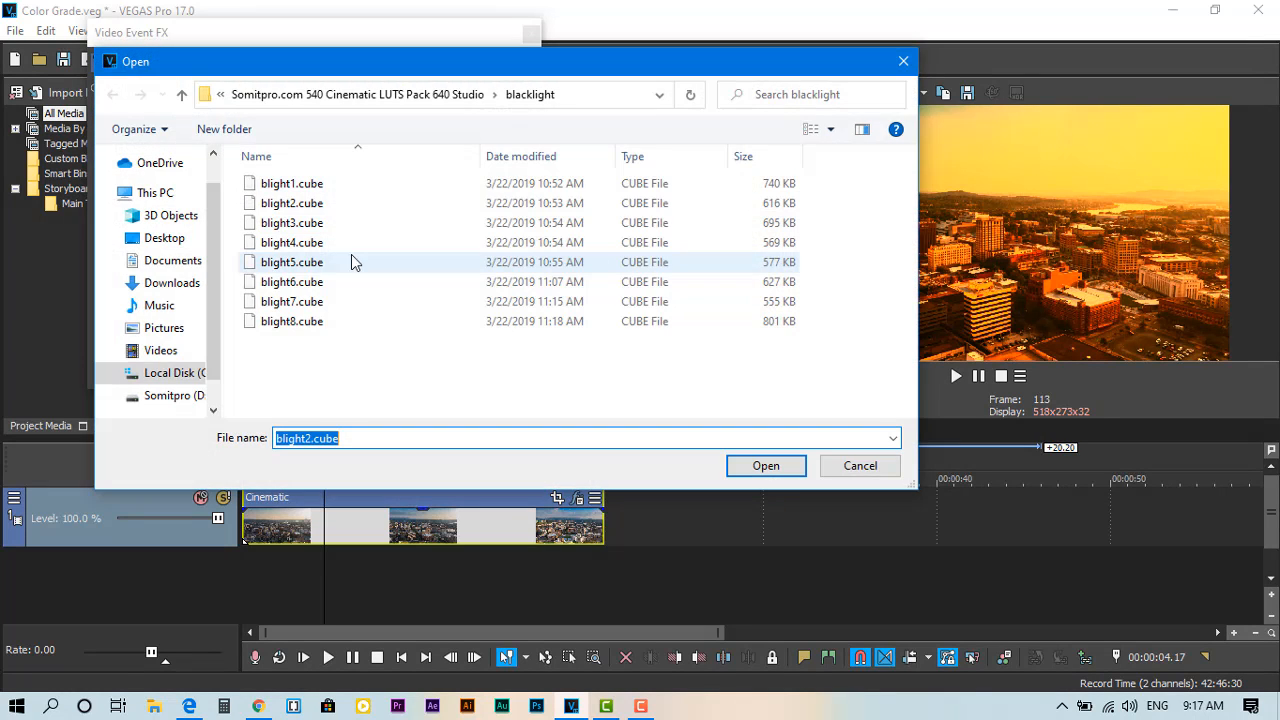
key("Down")
key("Return")
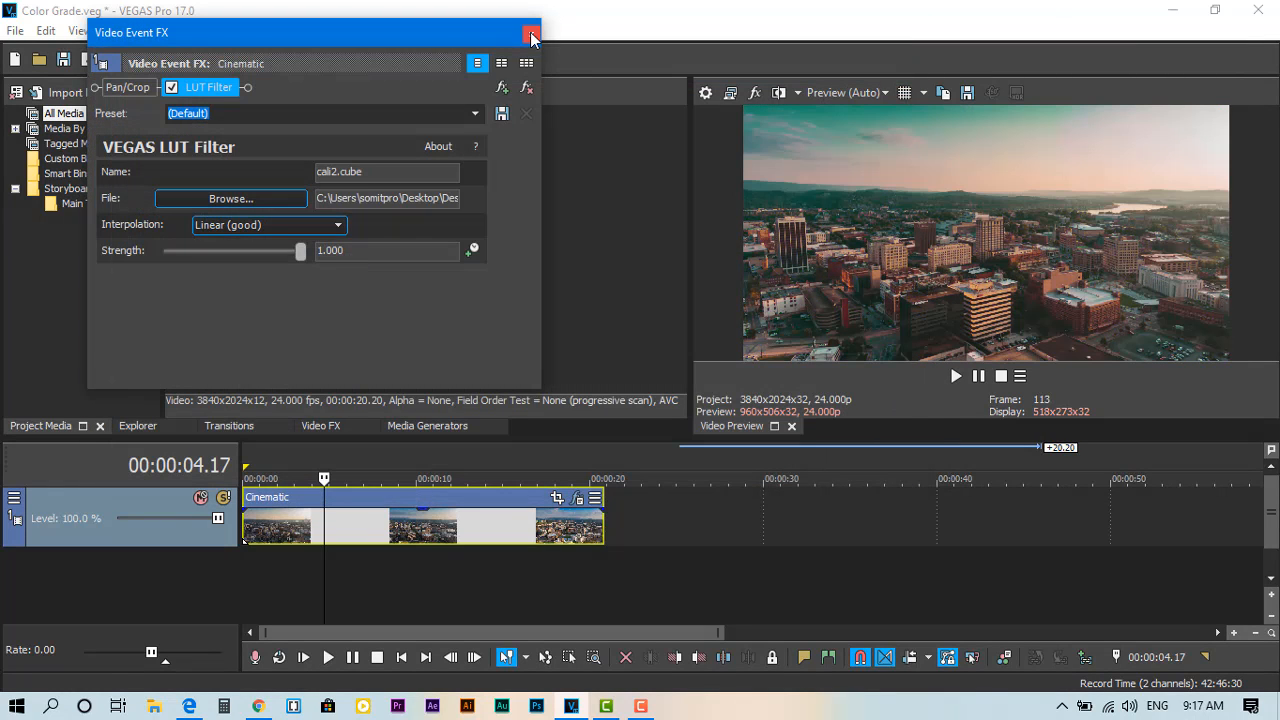
left_click(532, 34)
key("space")
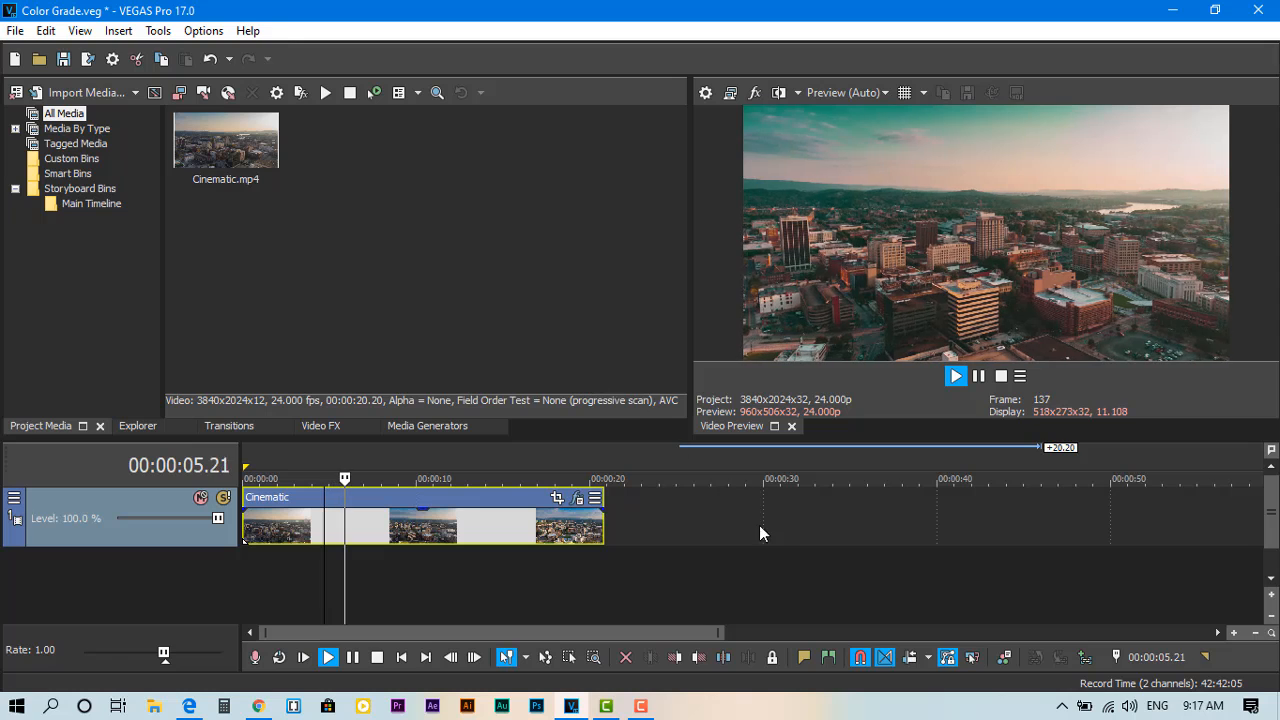